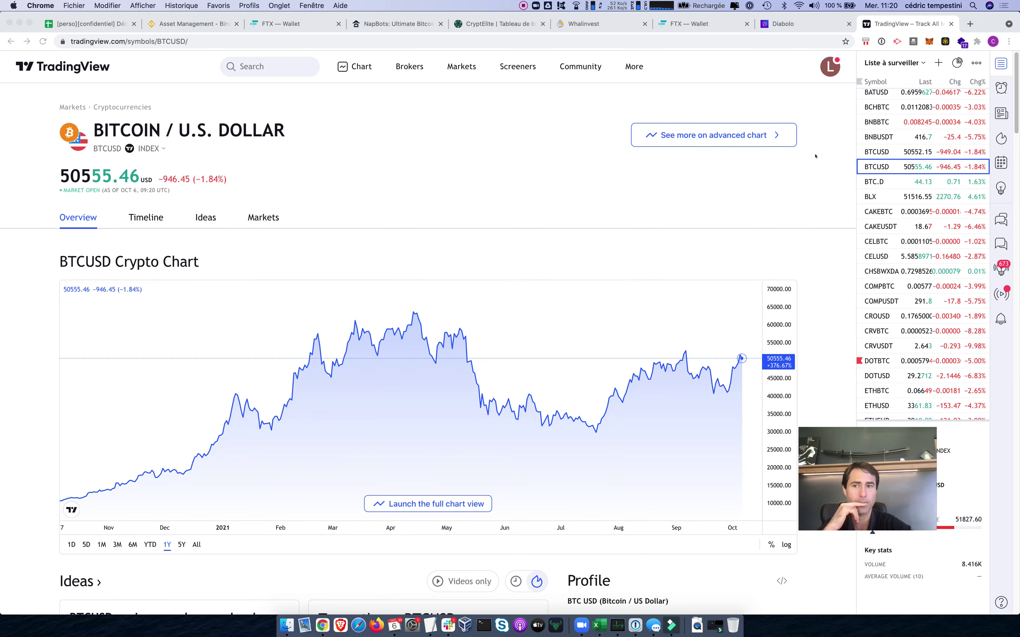
Step: Open the BITCOIN / U.S. DOLLAR advanced chart and examine the recent daily candles up to October 2021
left_click(781, 138)
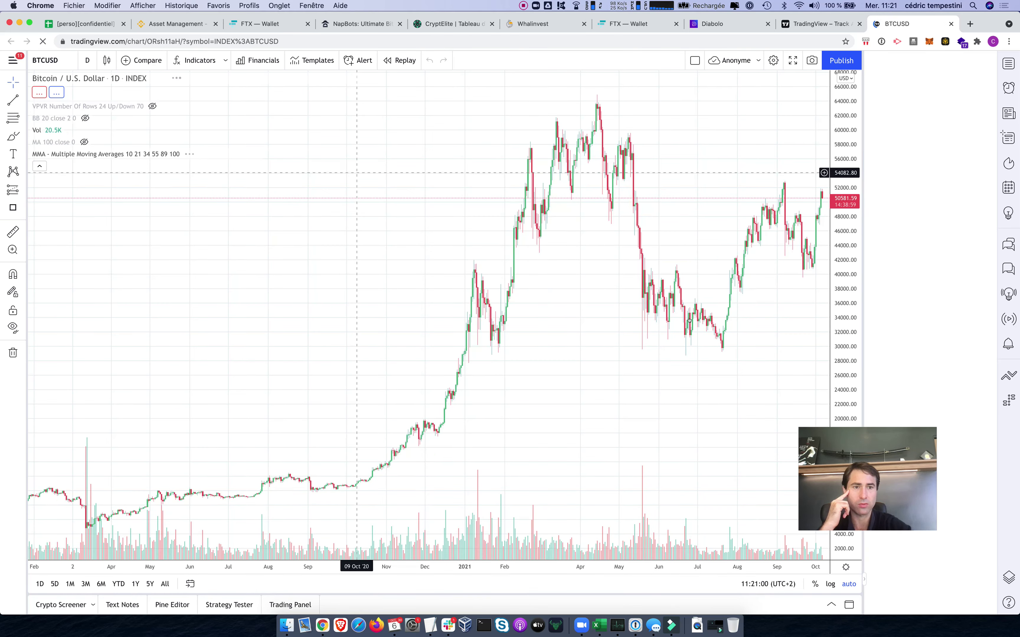
scroll(689, 317, "up", 5)
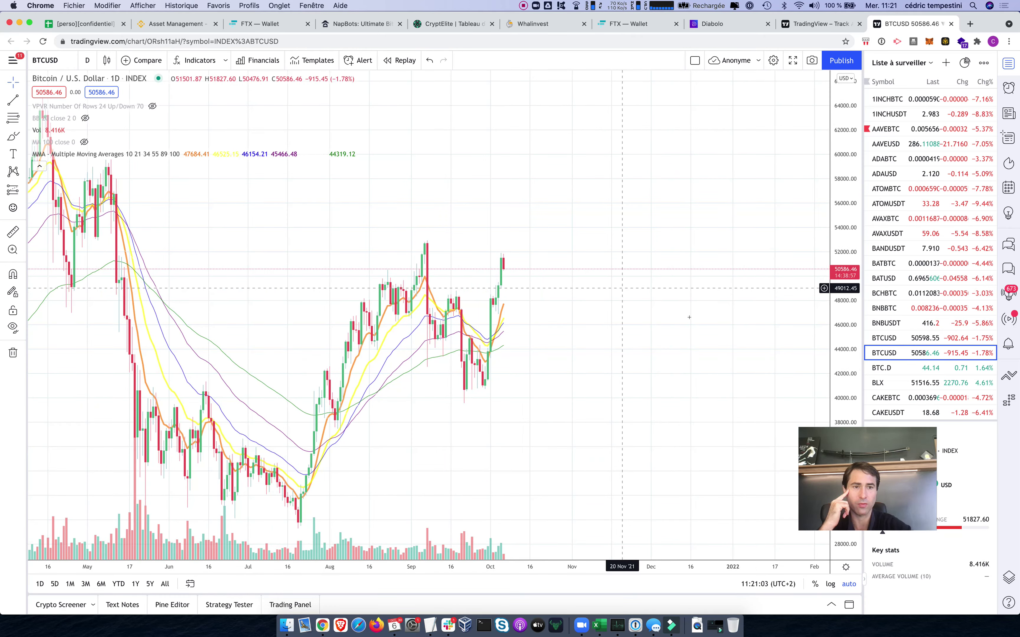
left_click_drag(516, 254, 571, 283)
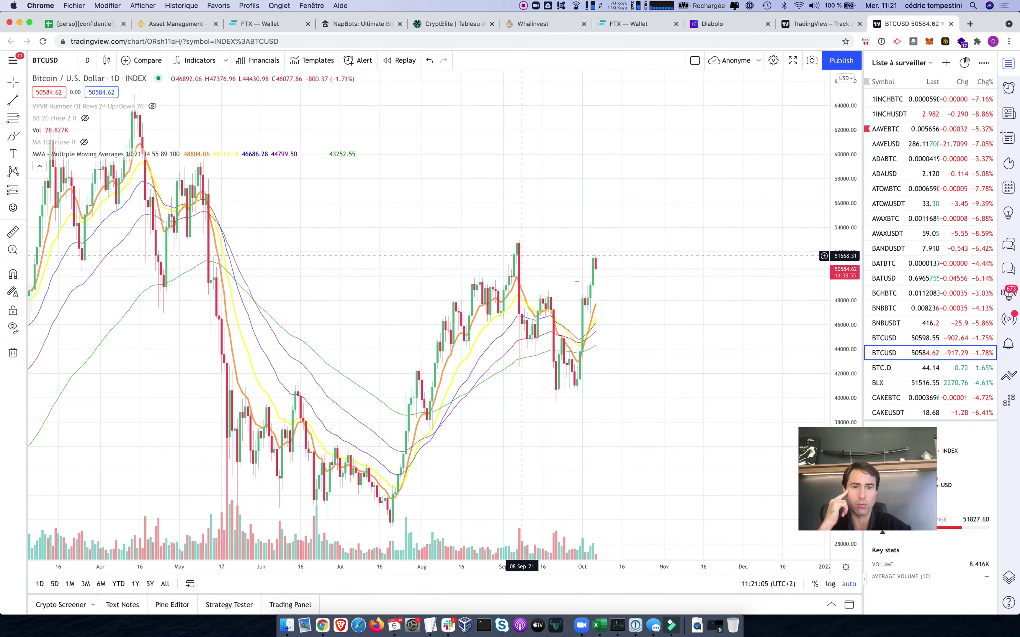
scroll(609, 298, "up", 4)
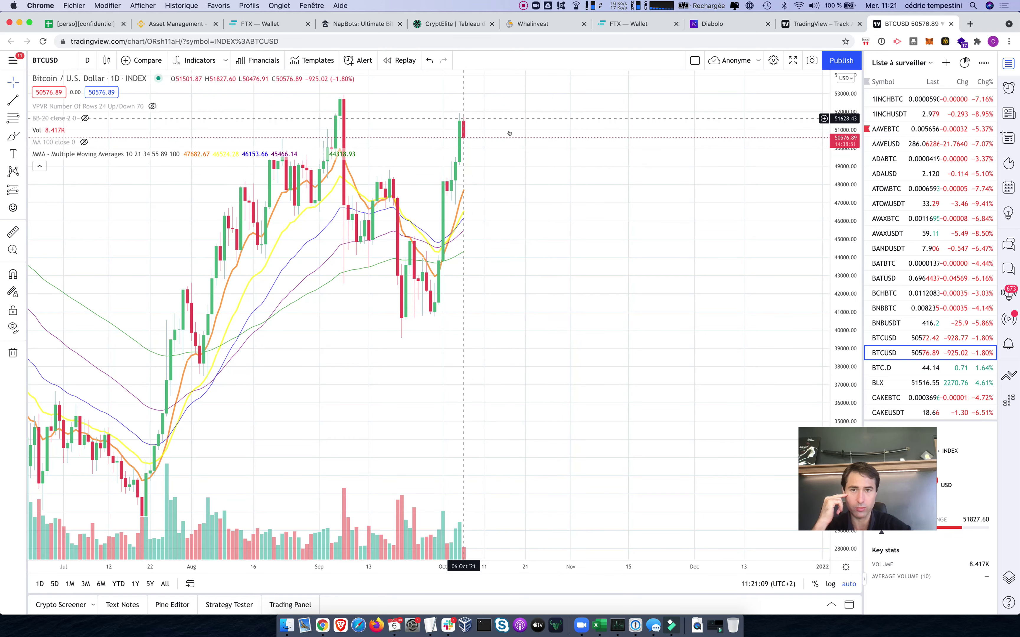
Step: Switch the BTCUSD chart to the 4-hour interval and examine the price history from 2020 to October 2021
left_click(94, 60)
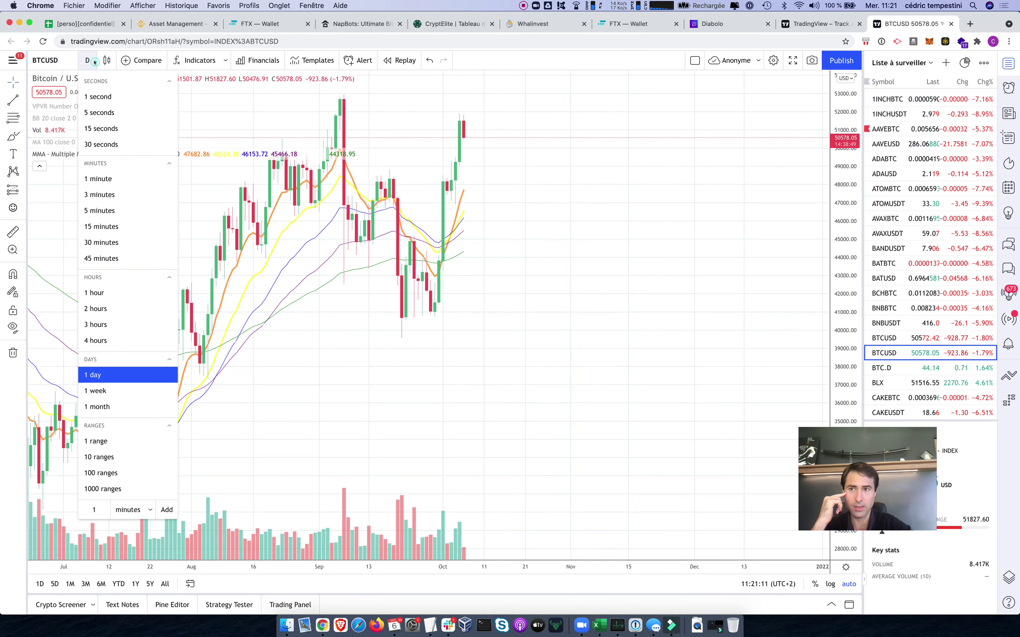
left_click(100, 341)
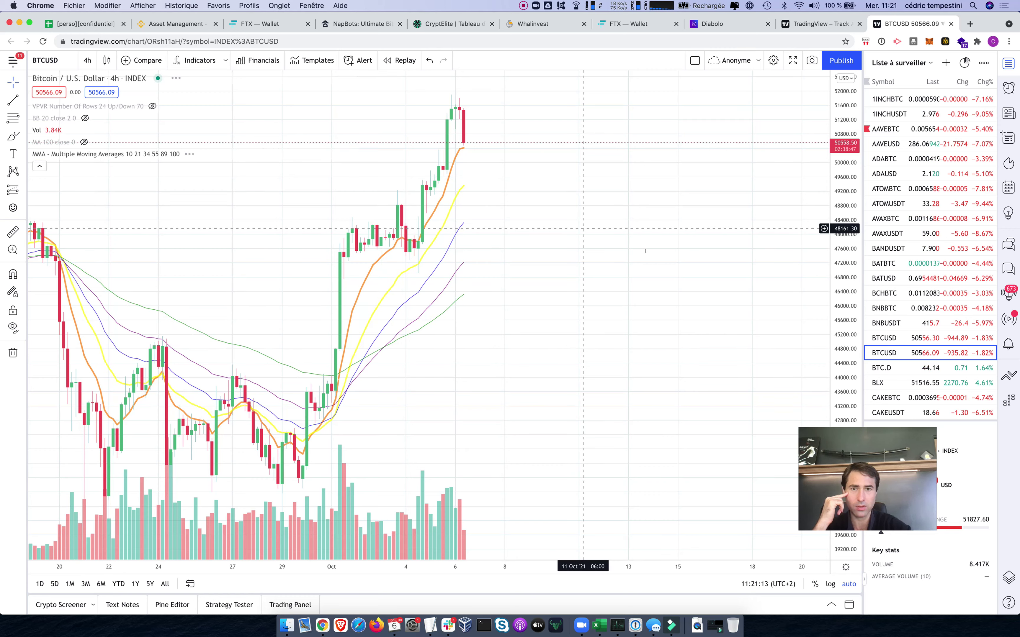
scroll(531, 243, "down", 4)
scroll(531, 243, "down", 2)
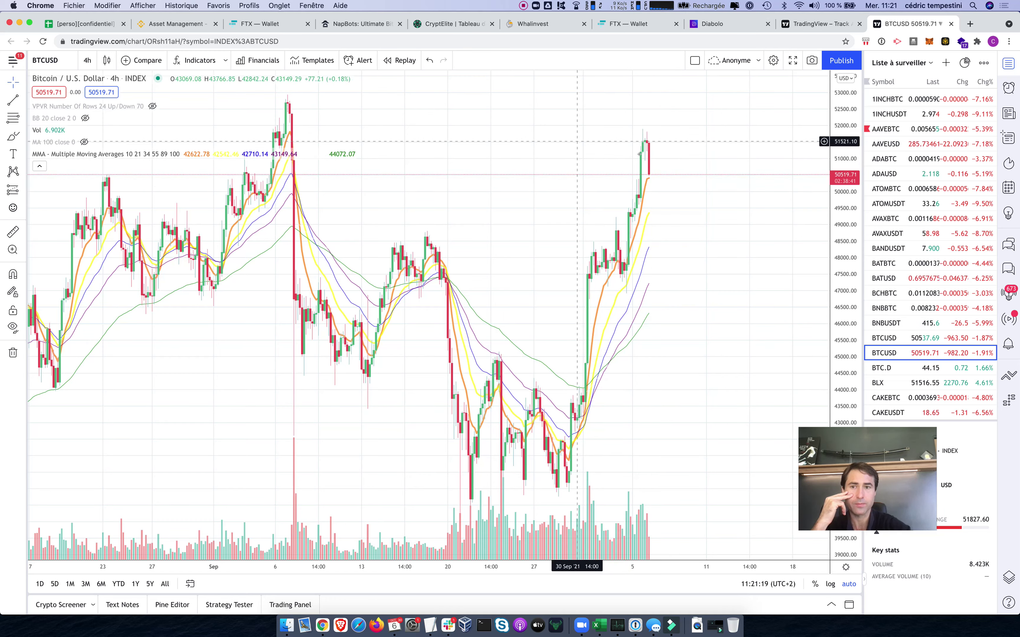
scroll(579, 136, "down", 3)
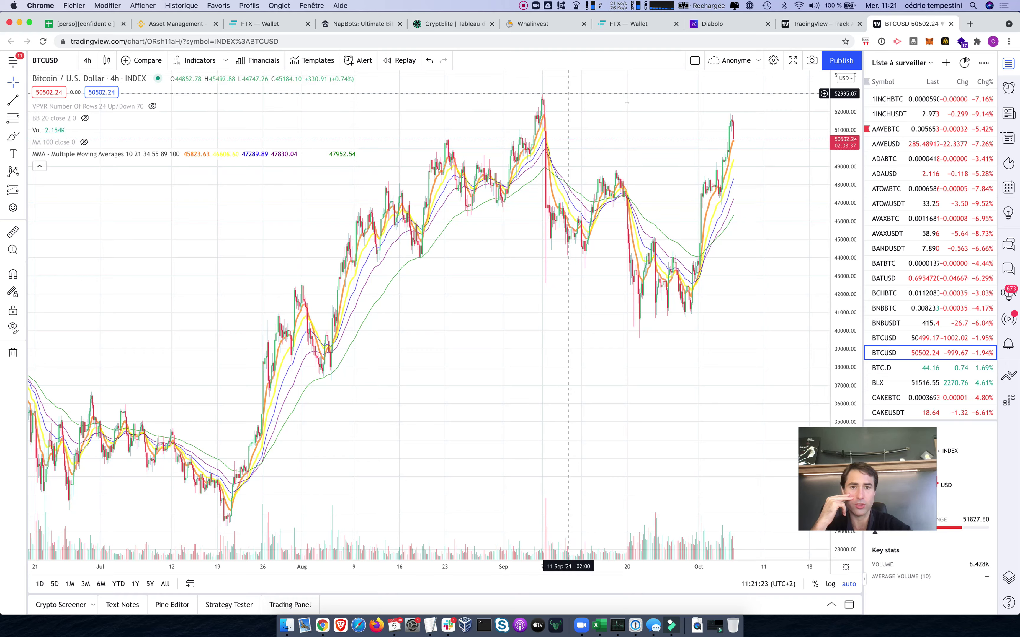
scroll(566, 95, "down", 6)
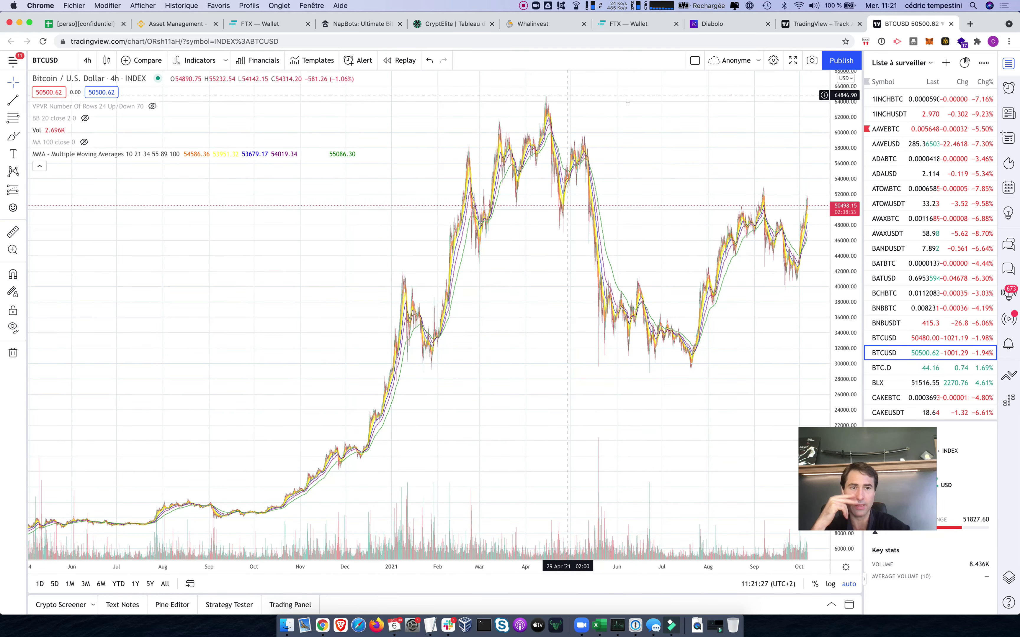
scroll(751, 224, "up", 2)
scroll(751, 224, "up", 3)
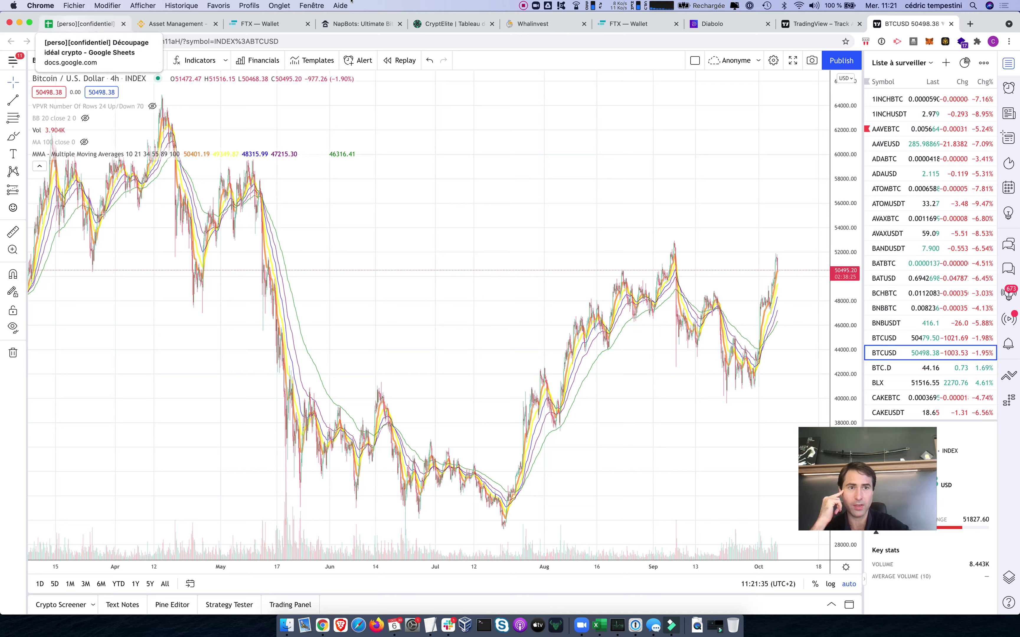
left_click(881, 6)
left_click(989, 6)
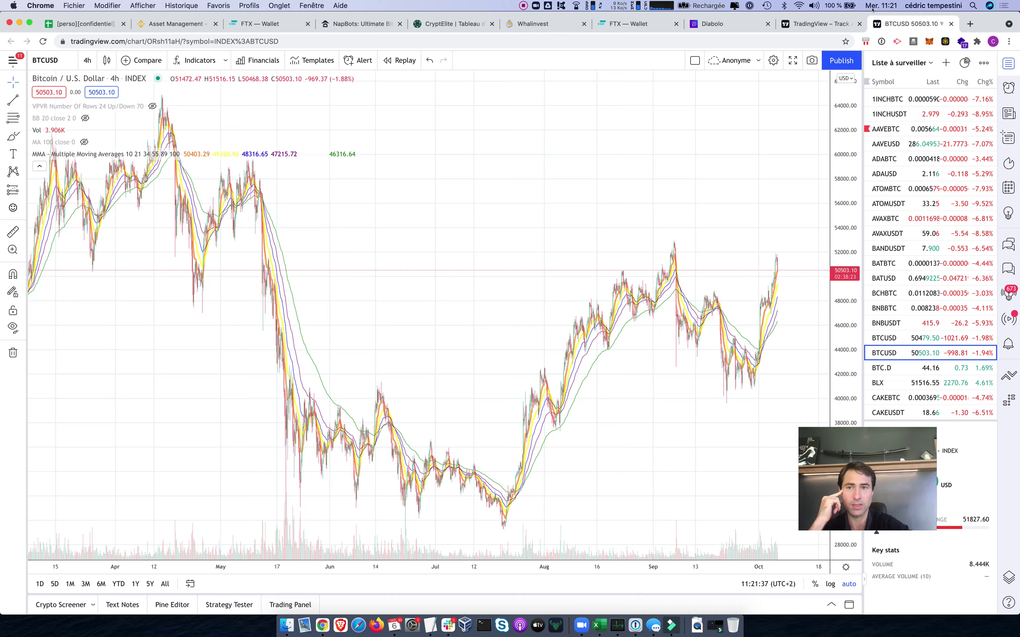
Step: Open the "Découpage idéal crypto" spreadsheet and review the ACTUEL amounts of Diabolo Trading, Napoleon Crypto and INVAO
left_click(88, 27)
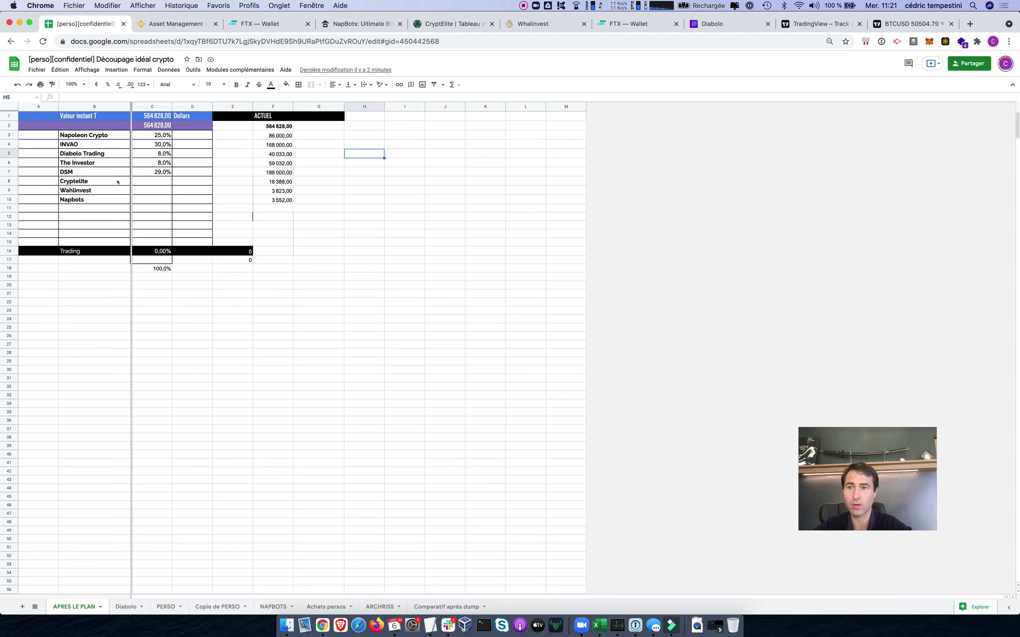
left_click(113, 168)
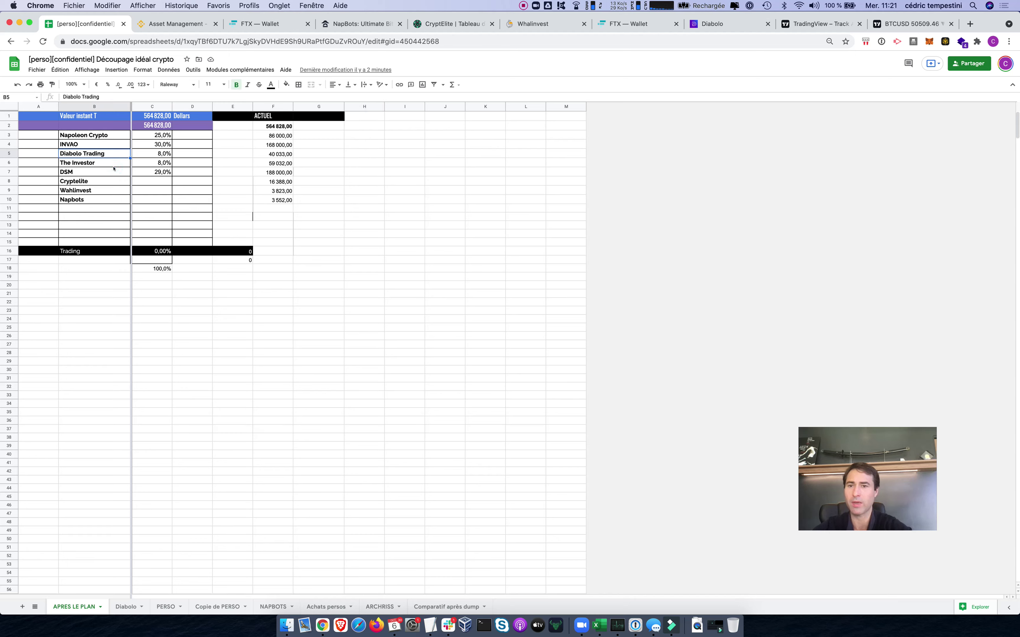
key("Right")
key("Right")
key("Right")
key("Right")
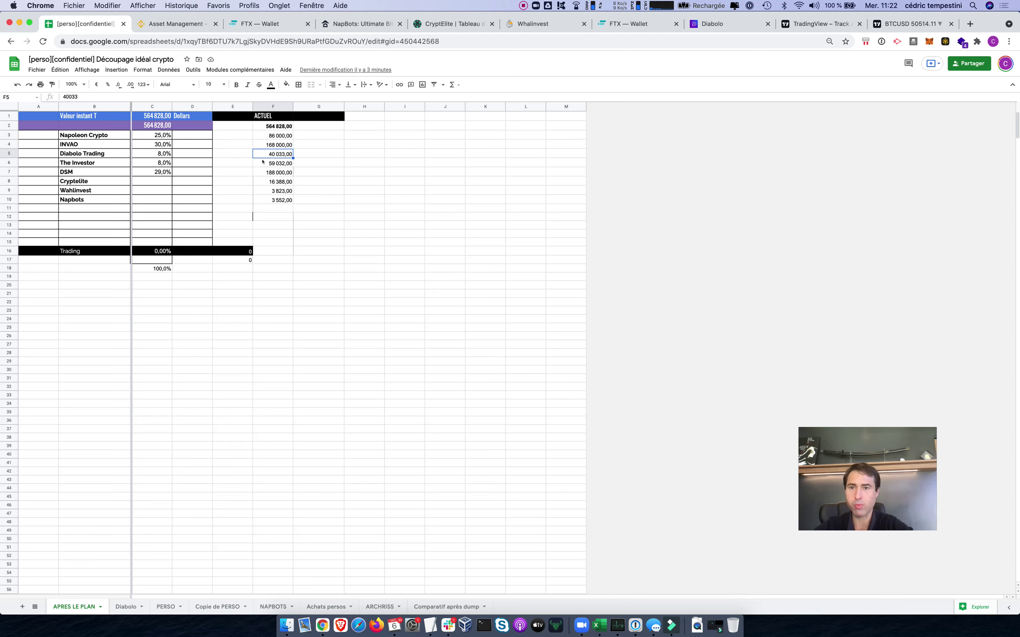
key("Up")
key("Up")
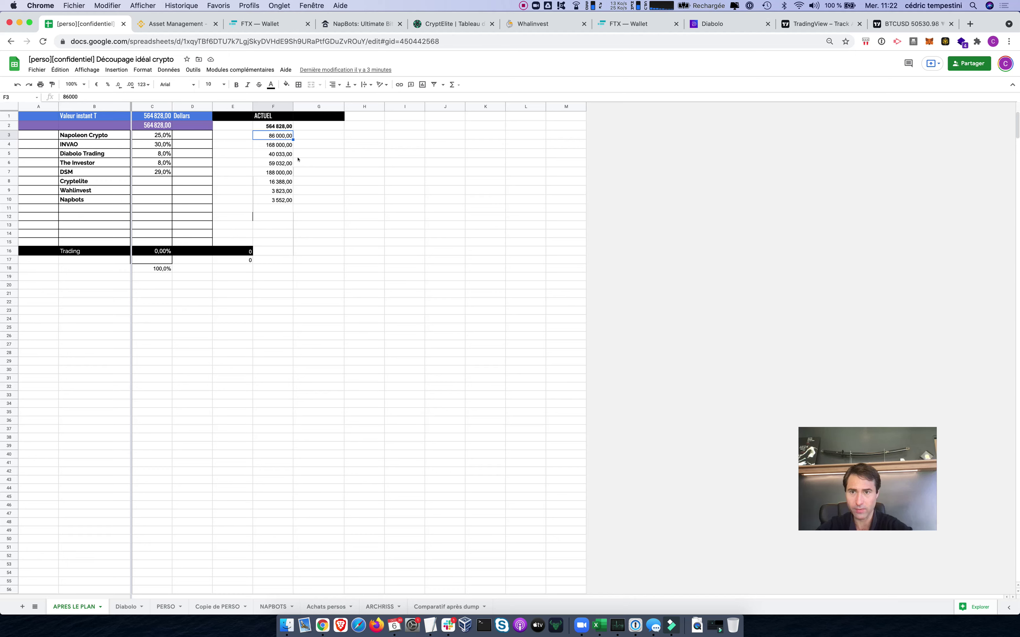
key("Down")
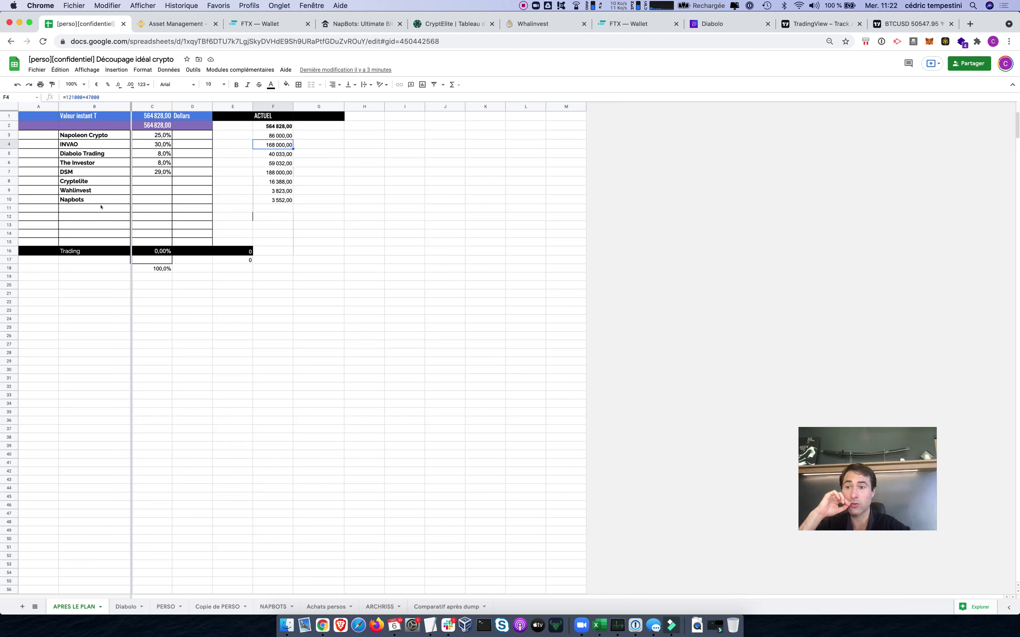
Step: Go to the Cryptelite row in the spreadsheet and review the ACTUEL amounts of Cryptelite and DSM
key("Left")
key("Left")
key("Left")
key("Left")
key("Down")
key("Down")
key("Down")
key("Down")
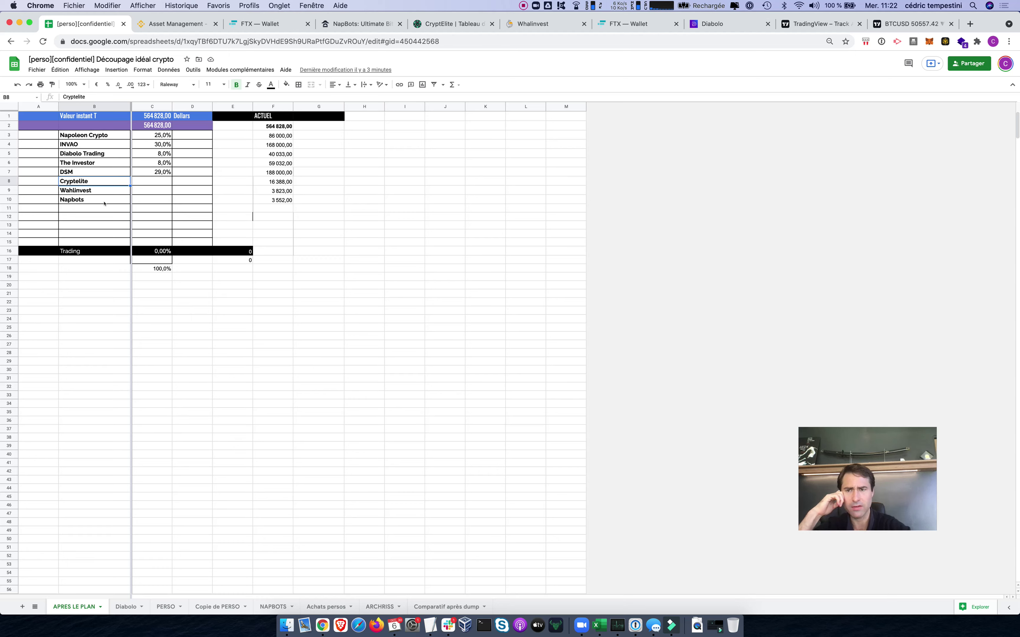
key("Right")
key("Right")
key("Right")
key("Right")
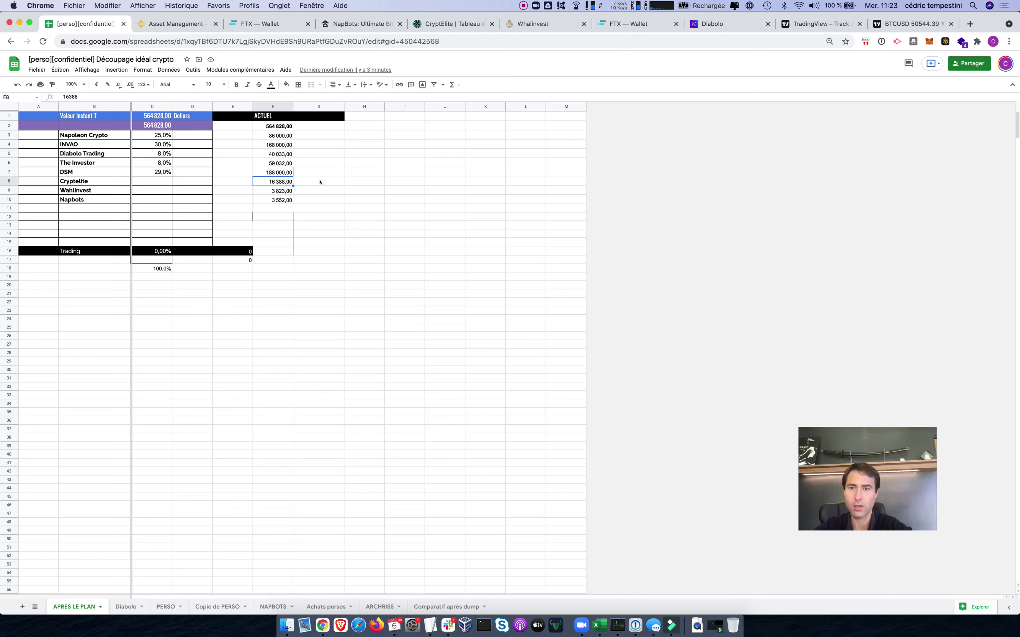
key("Up")
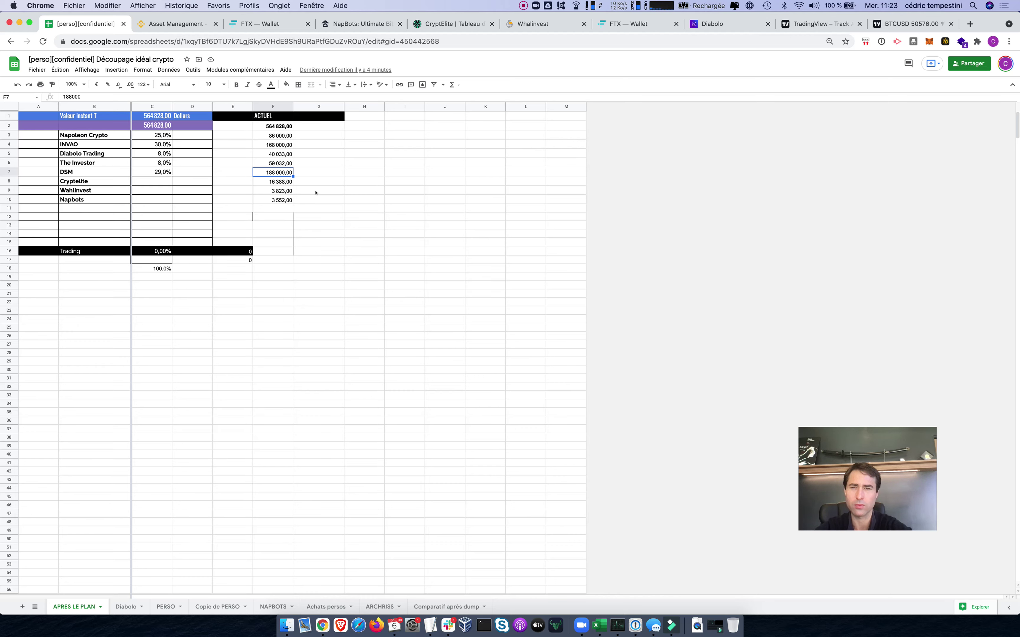
key("ctrl+Up")
left_click(467, 221)
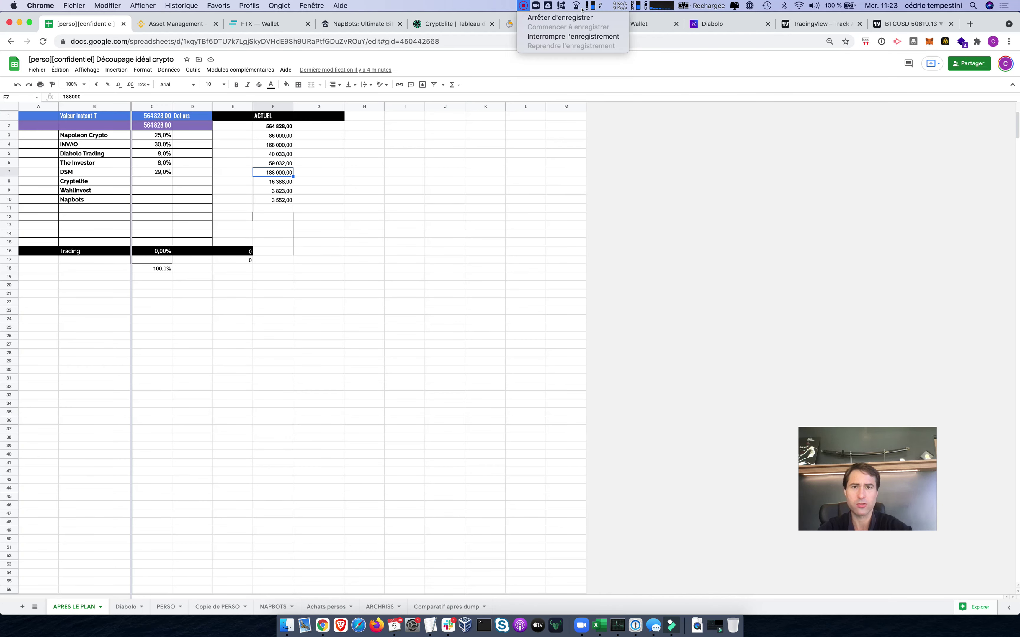
left_click(584, 37)
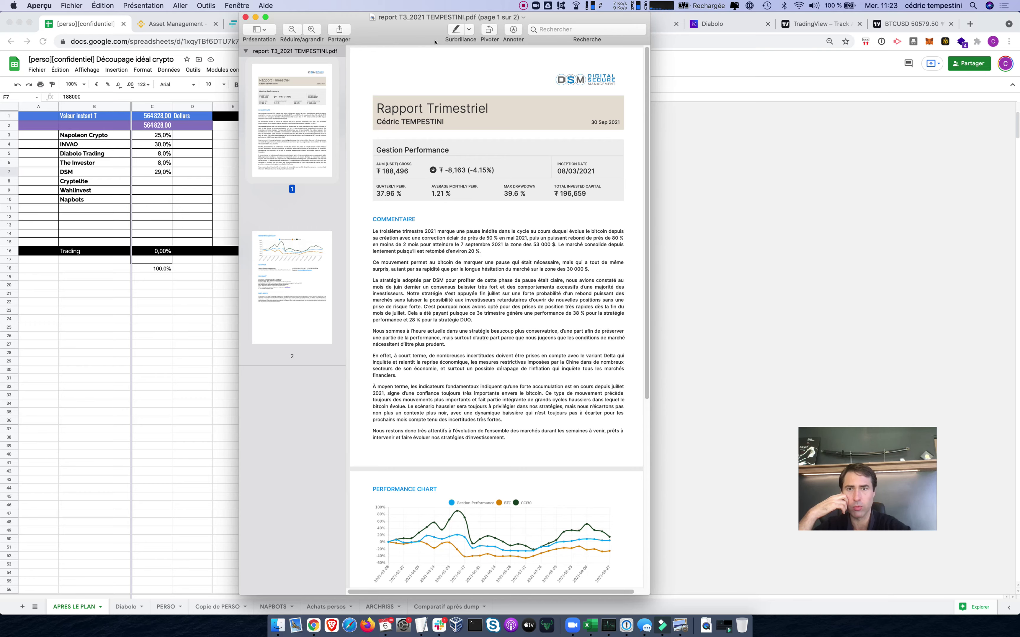
Step: Move the DSM quarterly report window off the spreadsheet's ACTUEL column to compare both, and return to the spreadsheet
left_click_drag(435, 42, 611, 42)
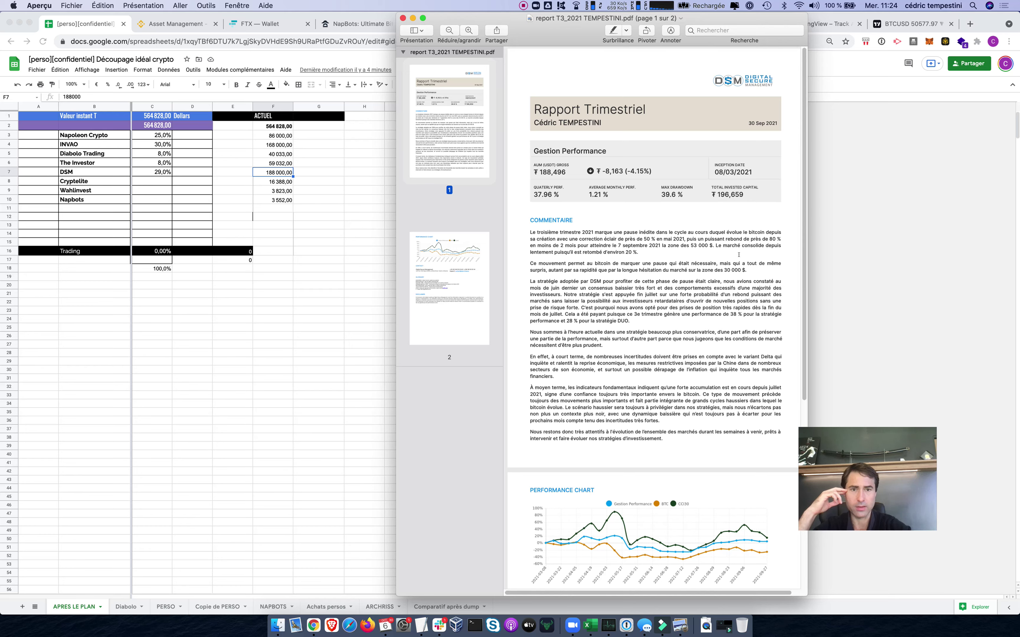
left_click_drag(622, 34, 570, 34)
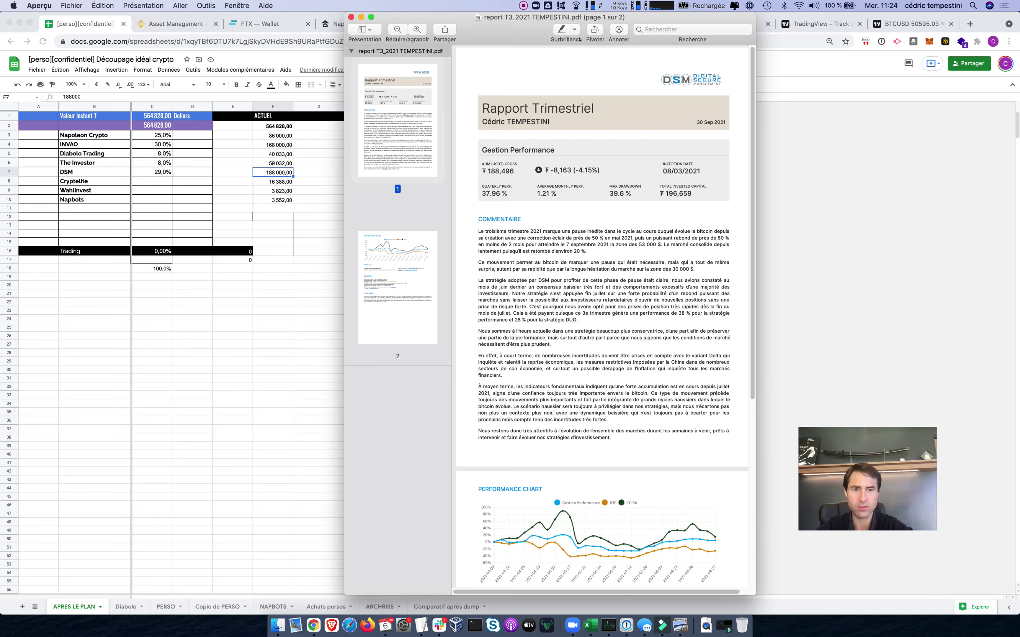
left_click_drag(579, 39, 605, 33)
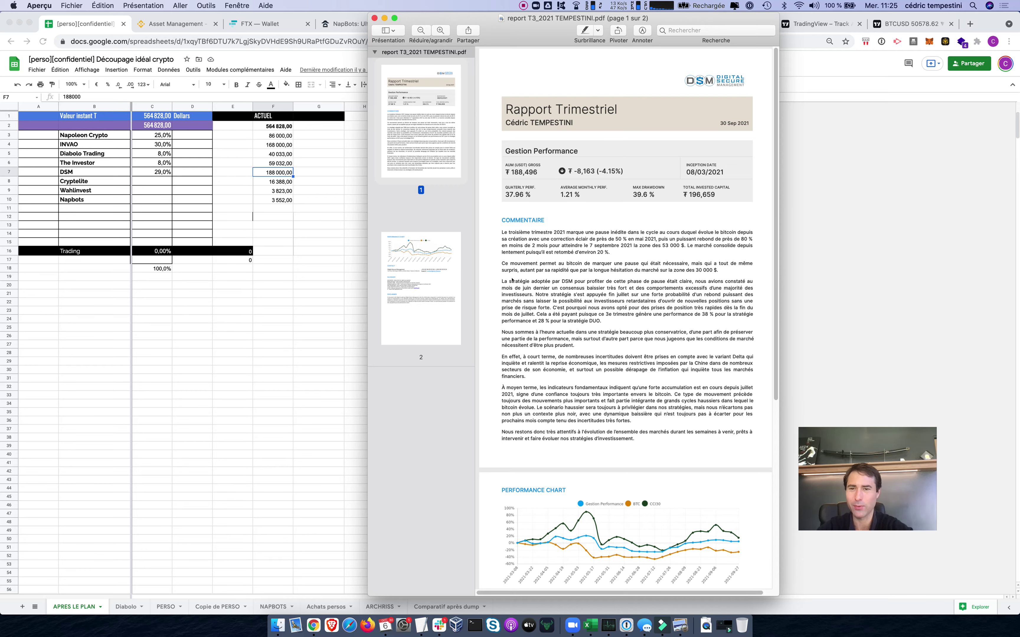
left_click(280, 188)
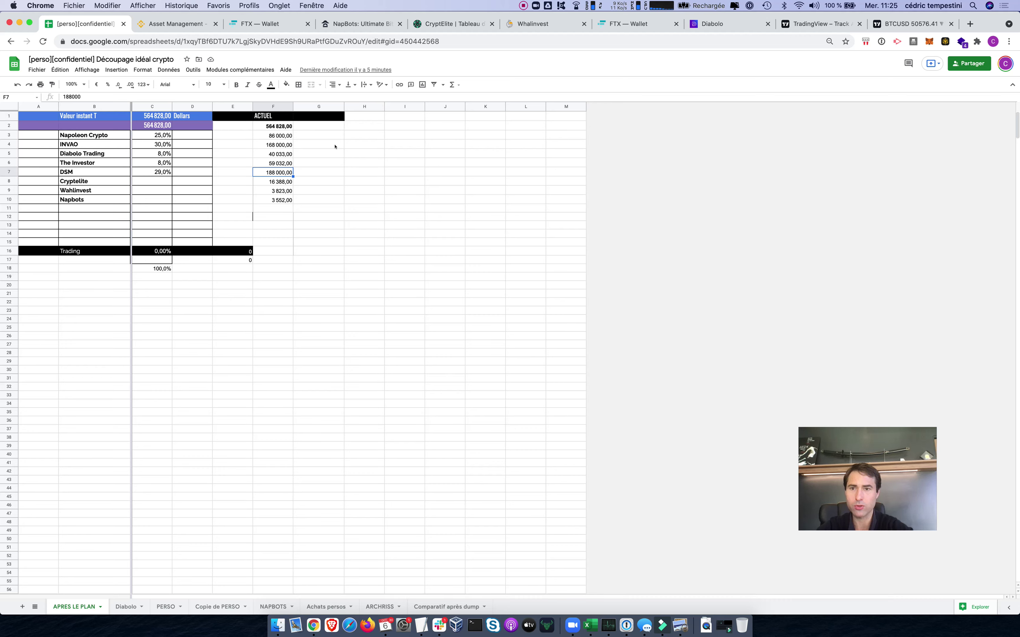
Step: Switch to Binance Asset Management and review the Napoleon sub-account's spot assets, the USDⓈ-M futures balances and all spot sub-account balances
left_click(189, 18)
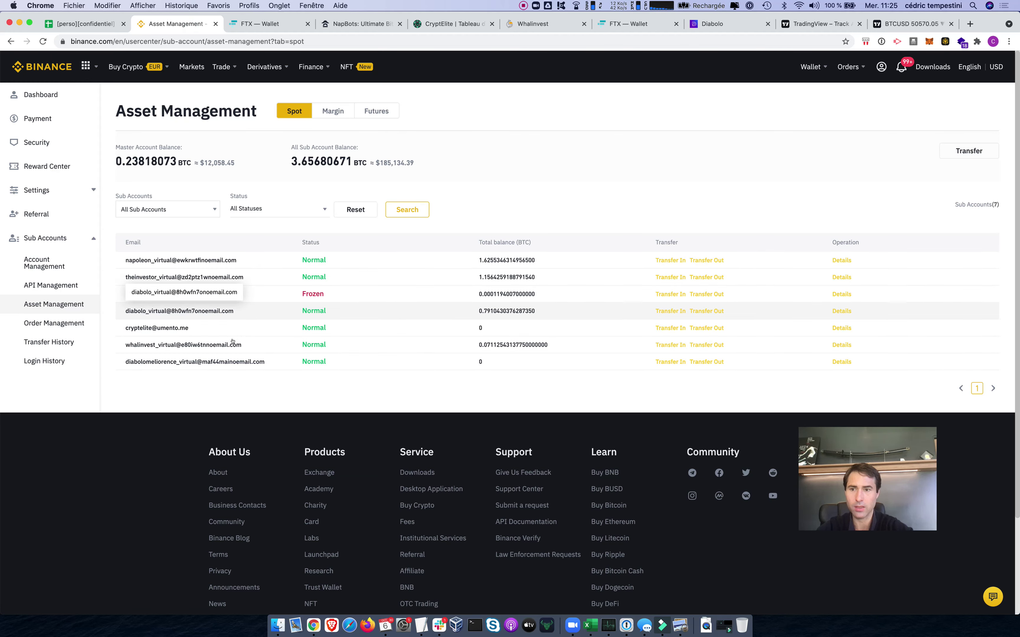
left_click(932, 261)
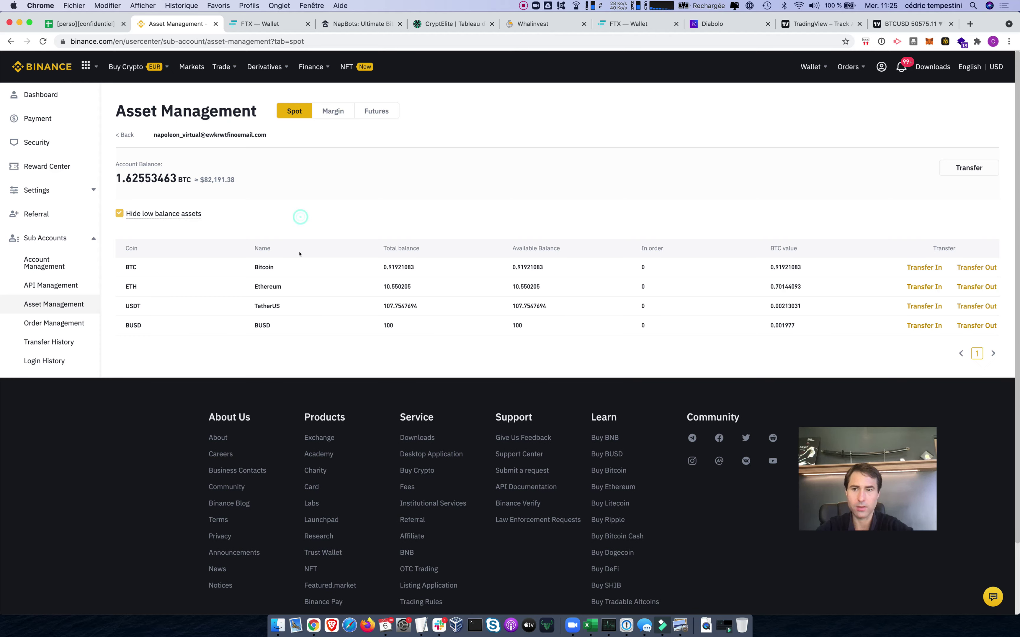
left_click(394, 112)
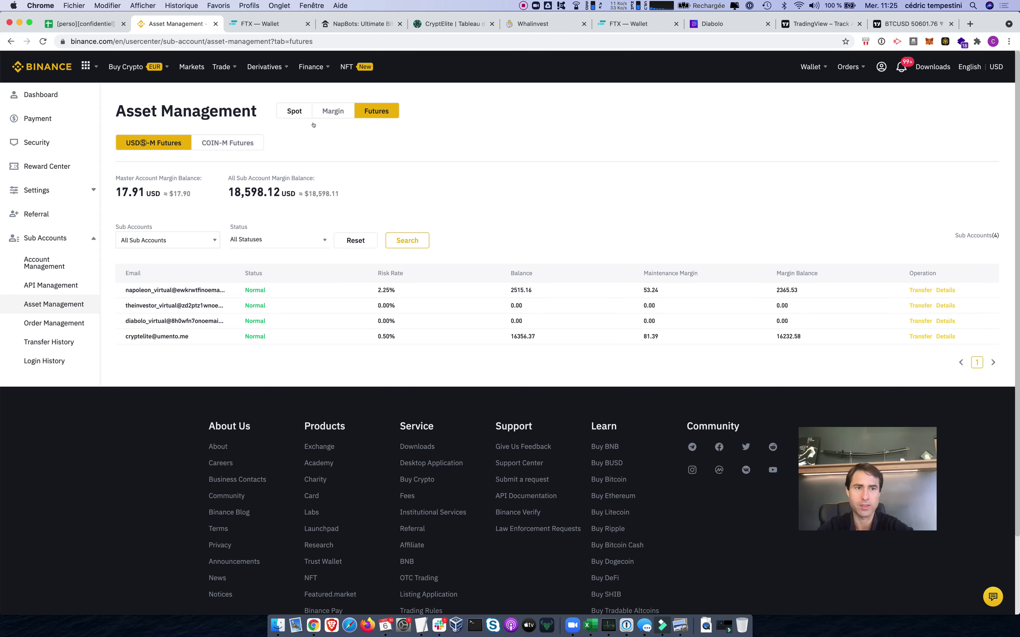
left_click(306, 116)
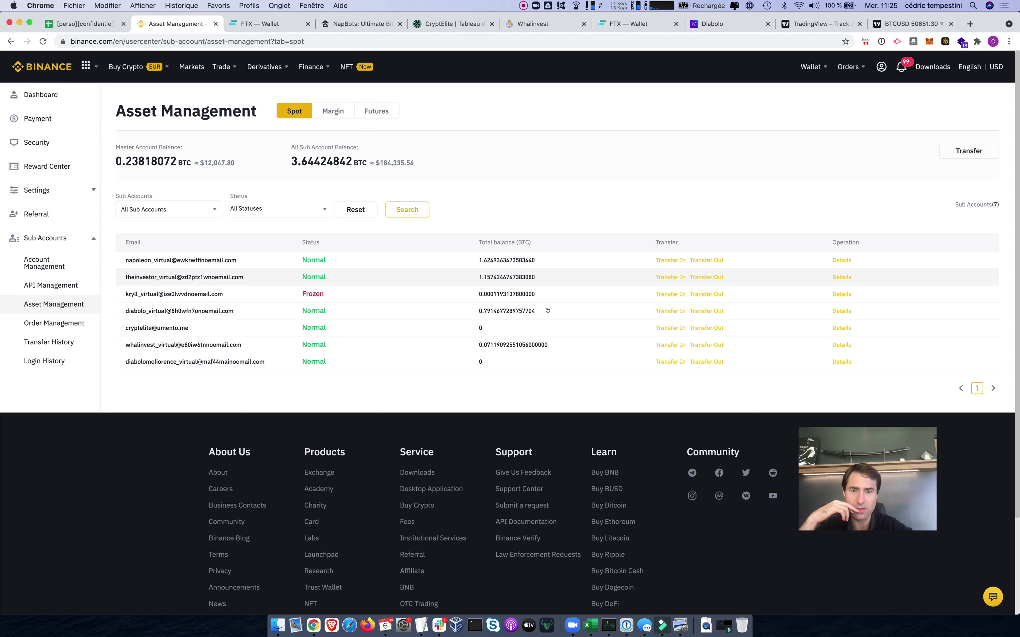
left_click(550, 204)
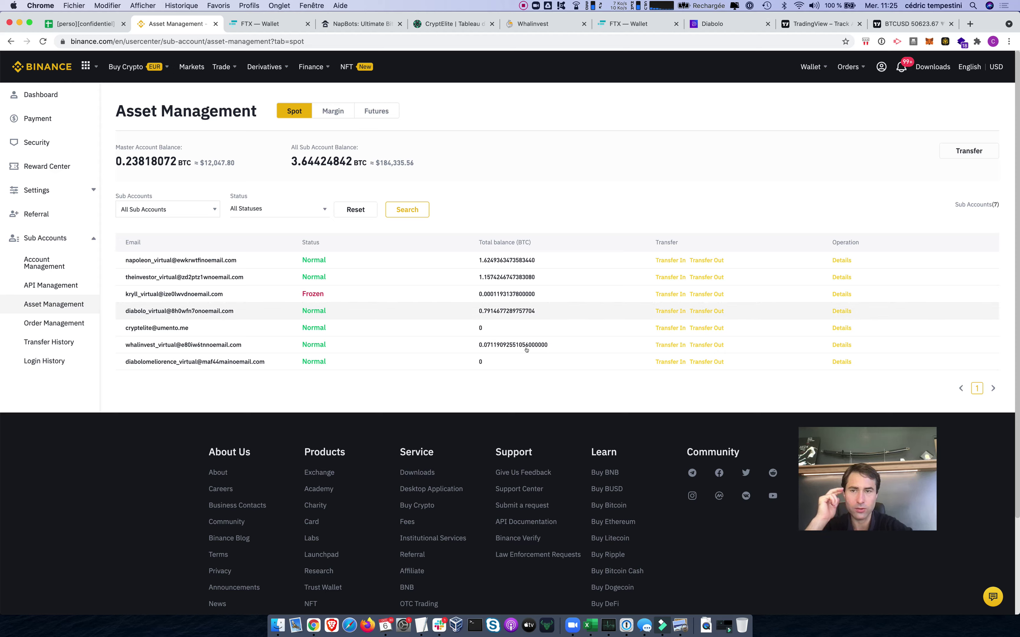
Step: Return to the portfolio spreadsheet and select Diabolo Trading's ACTUEL amount in F5
left_click(84, 23)
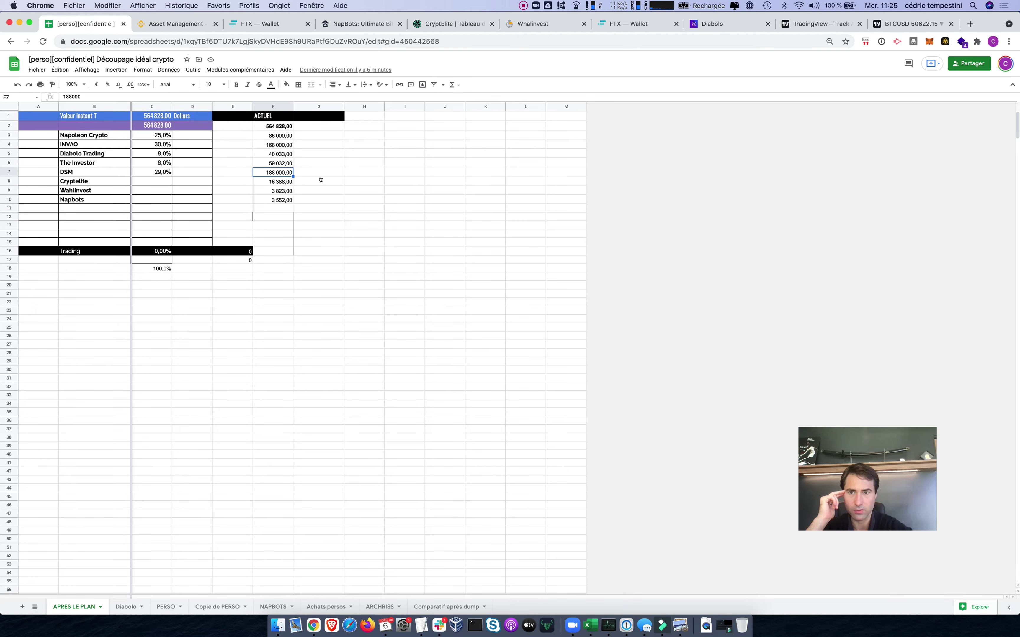
key("Up")
key("Up")
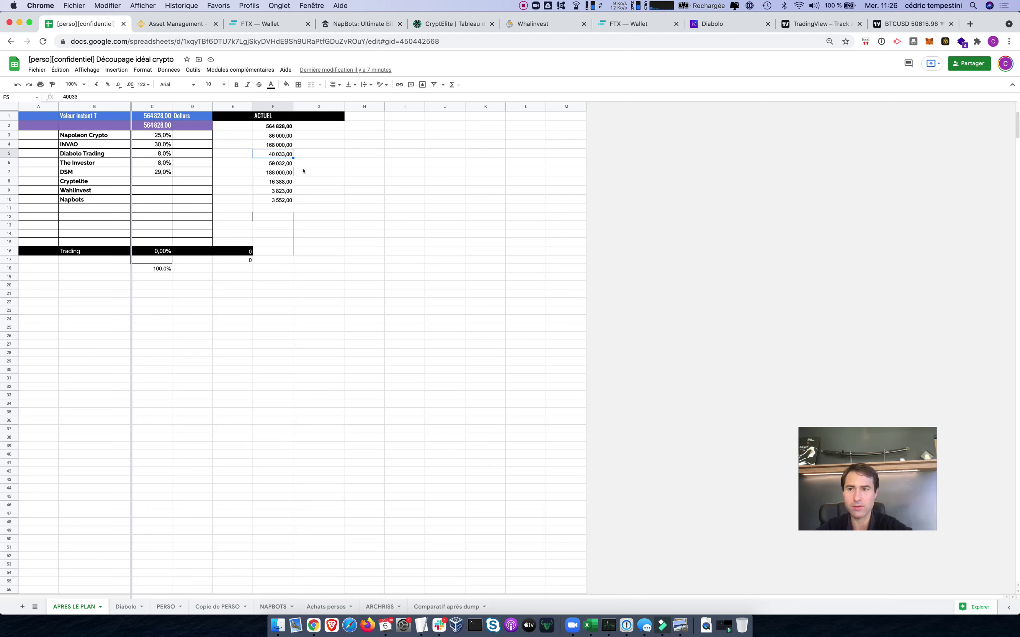
Step: Review the Cryptelite row from its name in B8 to its ACTUEL amount, and go back up to Diabolo Trading's amount
left_click(128, 203)
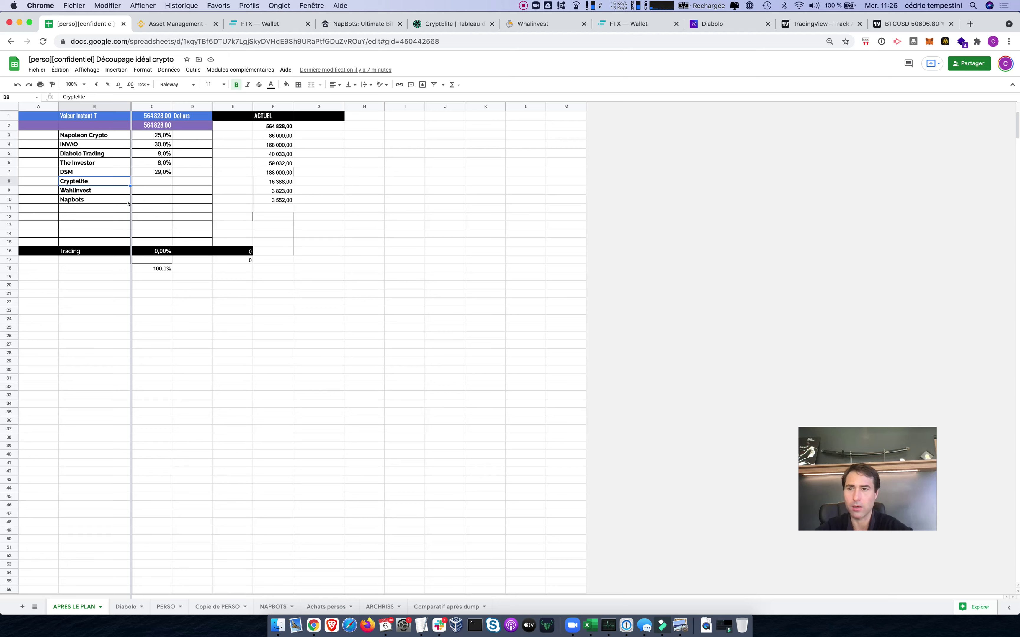
key("Right")
key("Right")
key("Right")
key("Right")
key("Up")
key("Up")
key("Up")
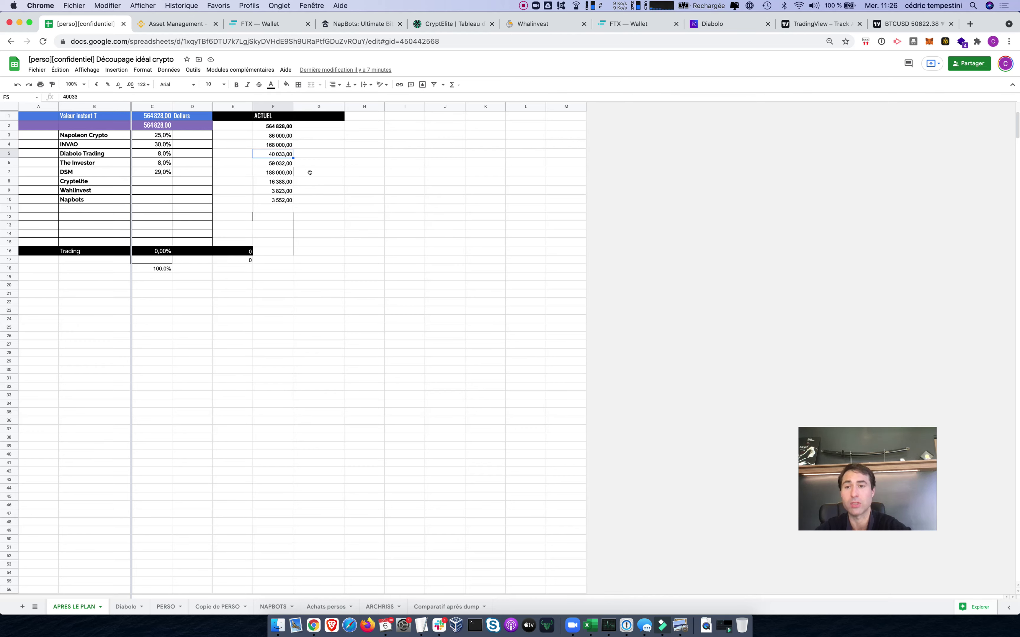
Step: Check the Binance sub-account balances and review the coins' price changes in the TradingView watchlist beside the BTCUSD chart
left_click(198, 24)
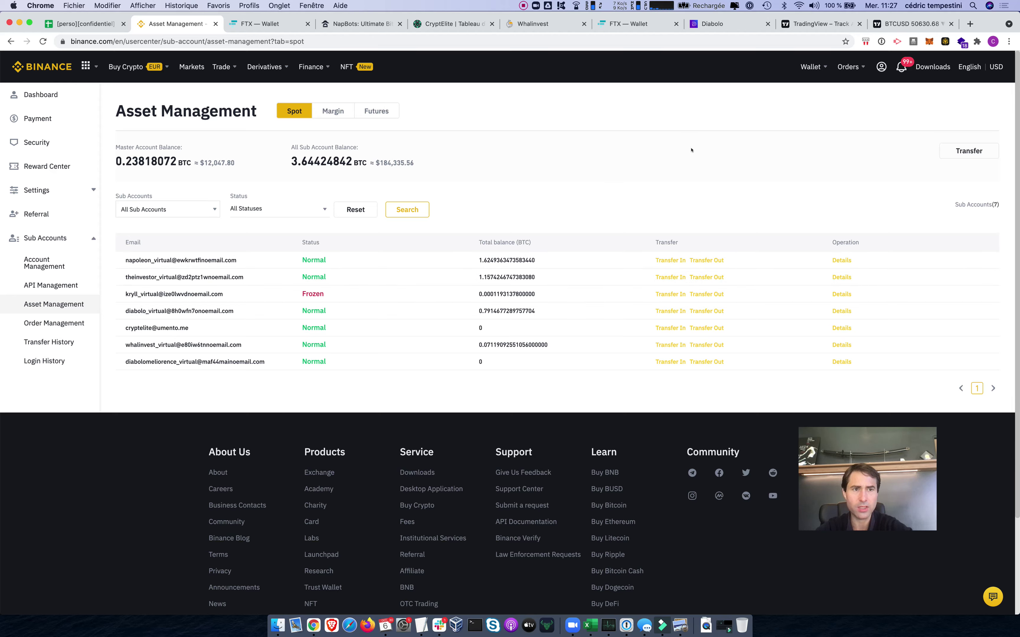
left_click(911, 23)
scroll(988, 360, "down", 5)
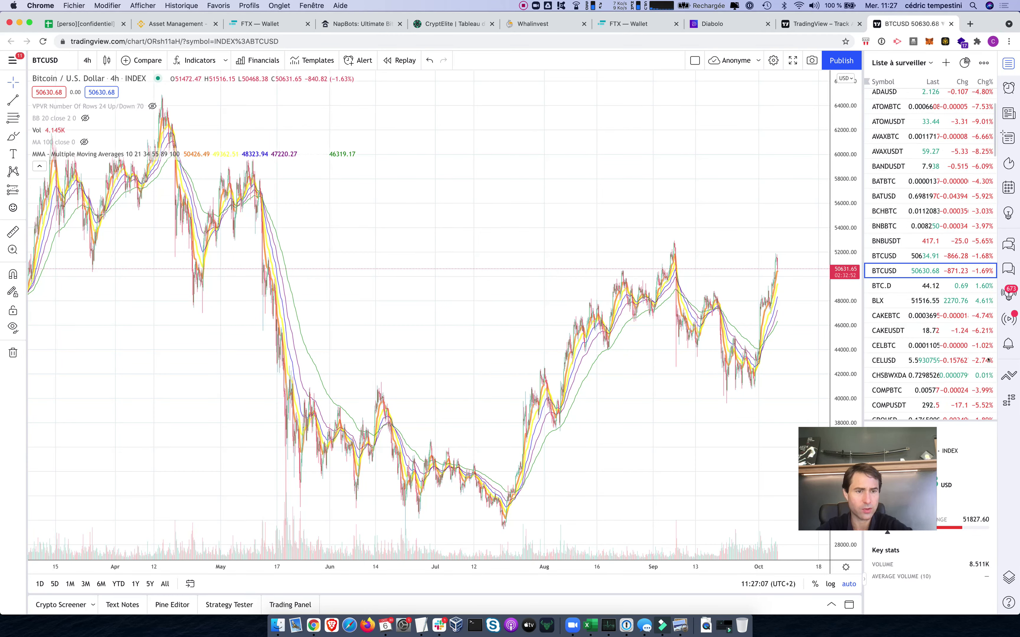
scroll(987, 361, "down", 10)
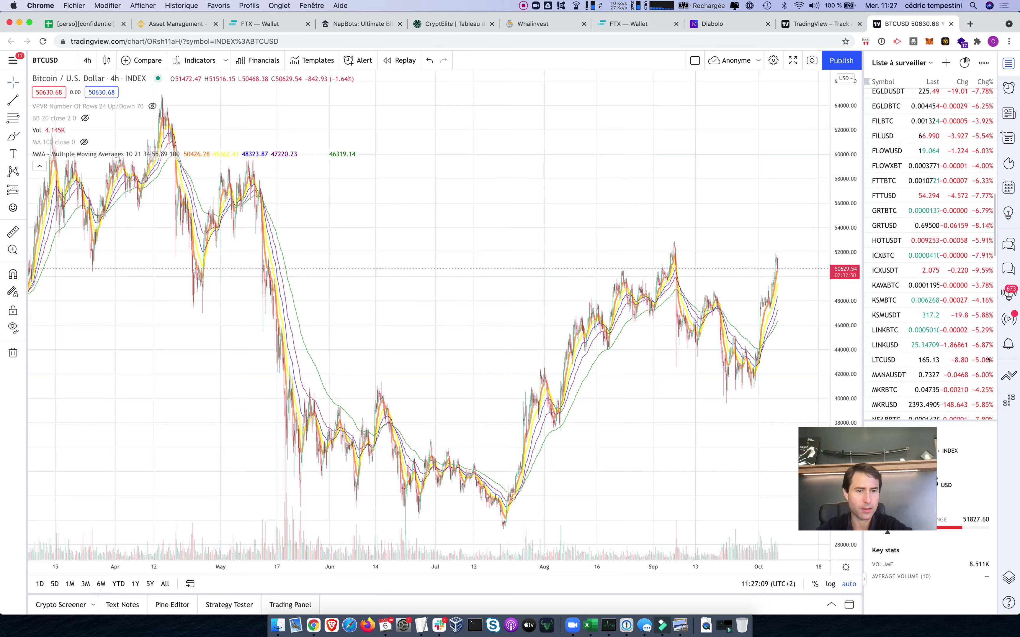
scroll(987, 338, "down", 10)
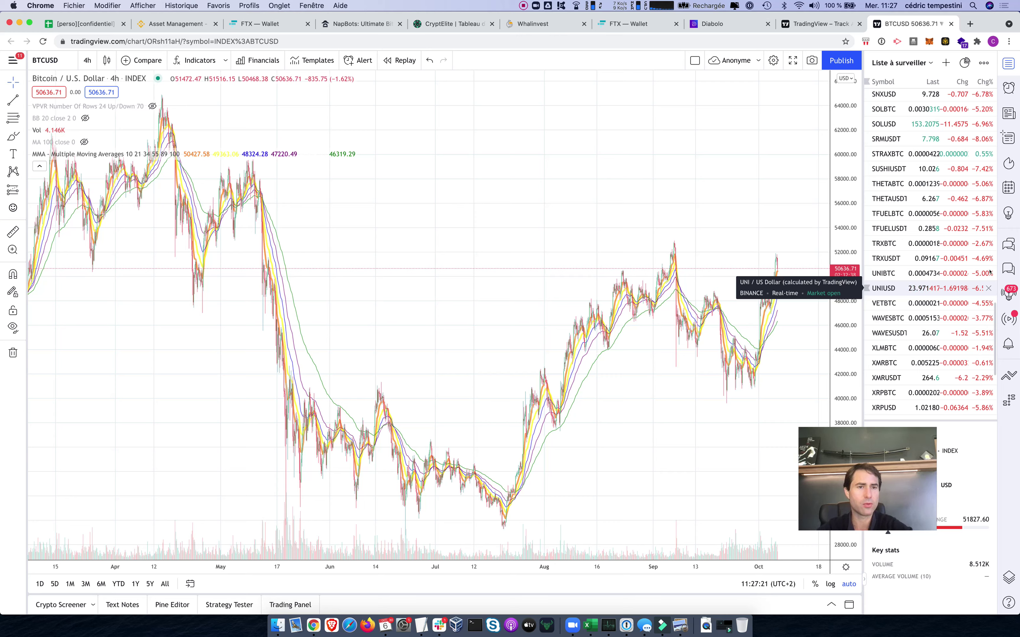
scroll(988, 278, "down", 5)
scroll(990, 271, "down", 2)
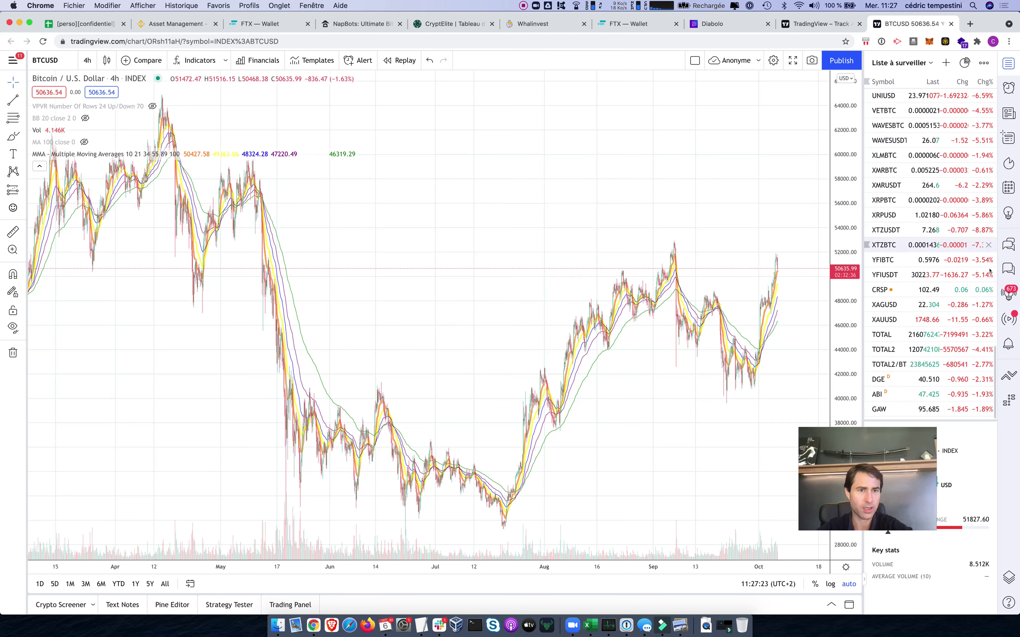
scroll(980, 302, "up", 15)
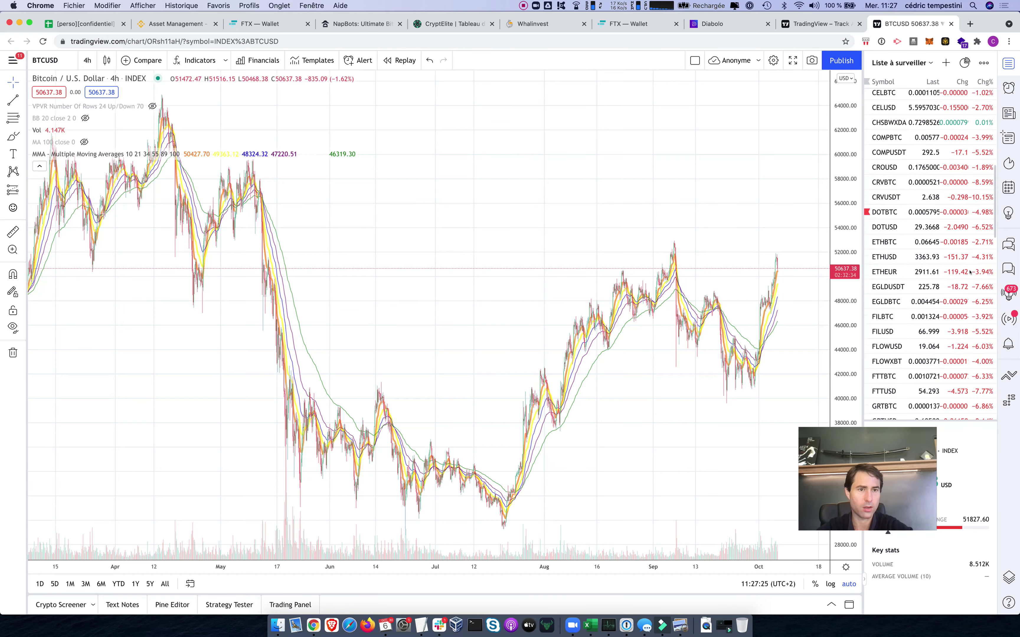
Step: Show the BTC.D Bitcoin dominance chart and set its interval to 1 day to examine the longer trend
key("Down")
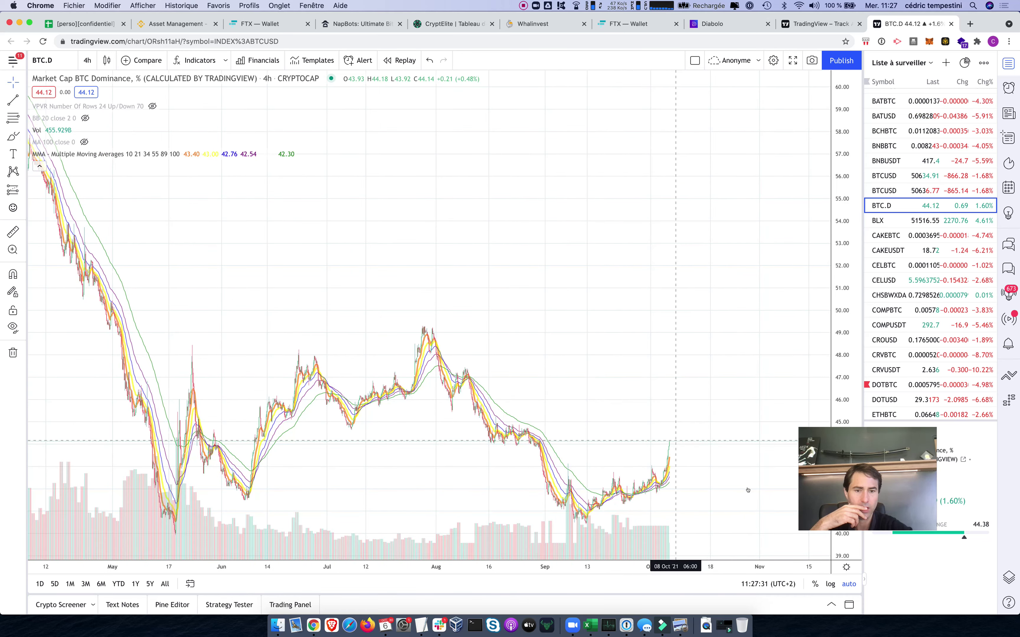
scroll(602, 429, "up", 5)
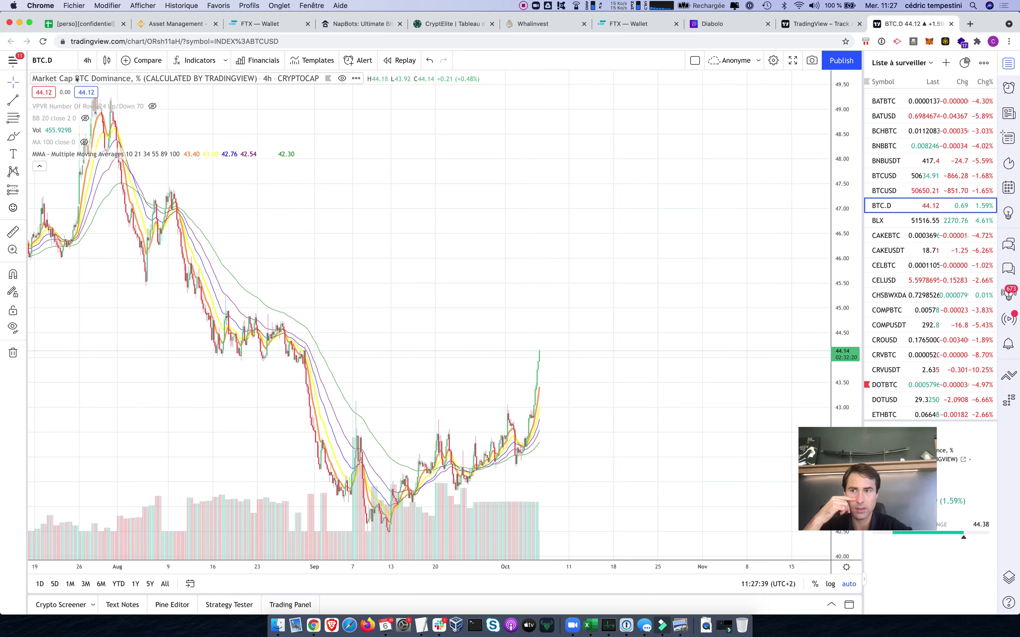
left_click(88, 61)
left_click(106, 375)
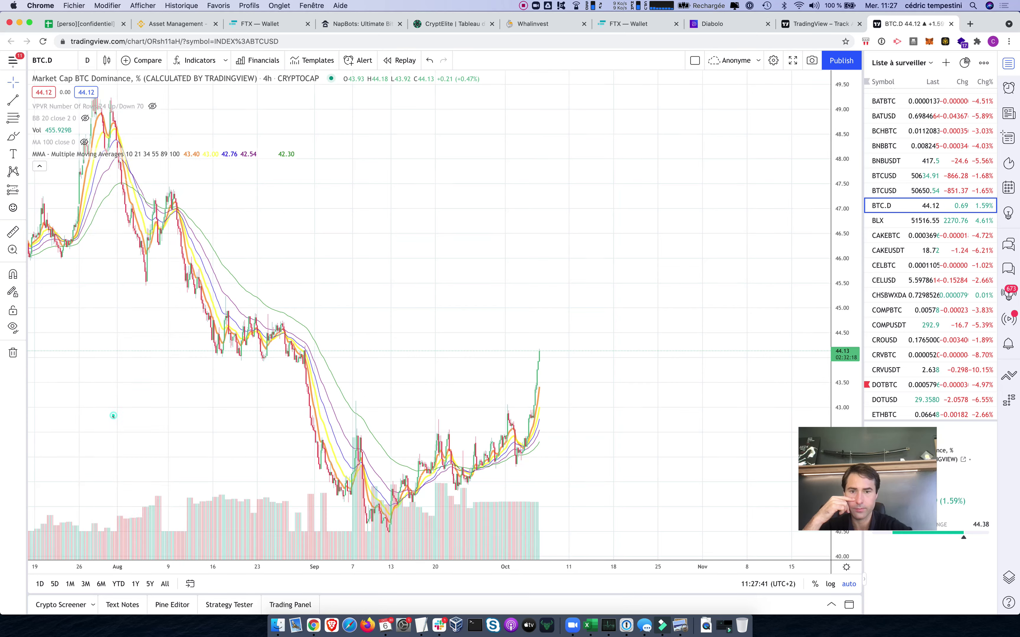
scroll(690, 442, "up", 3)
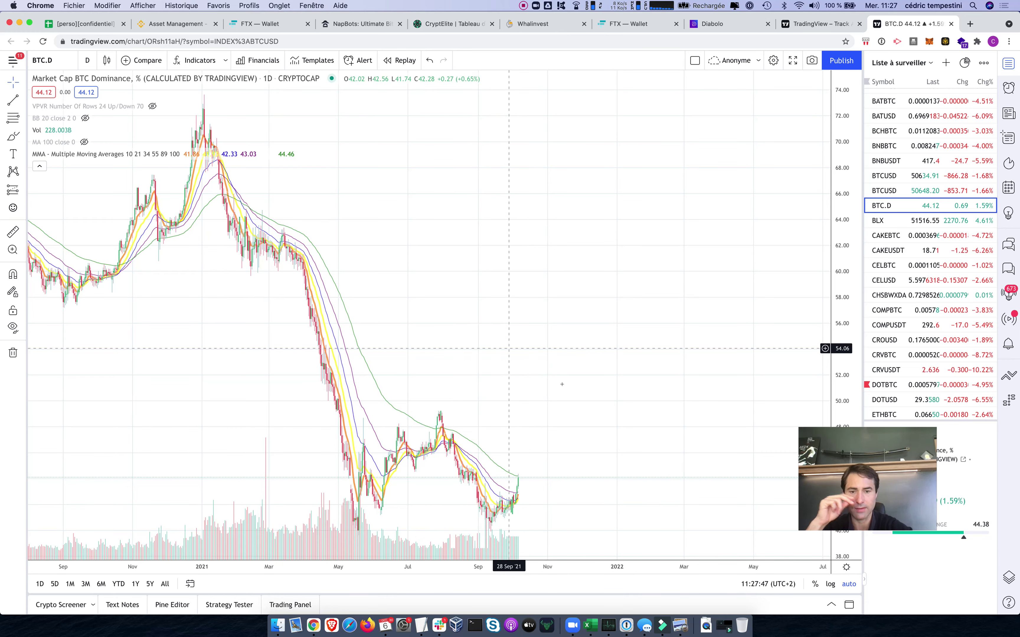
Step: Look over the Binance sub-accounts and compare INVAO's ACTUEL amount in the portfolio spreadsheet with the FTX LONG subaccount wallet
left_click(184, 25)
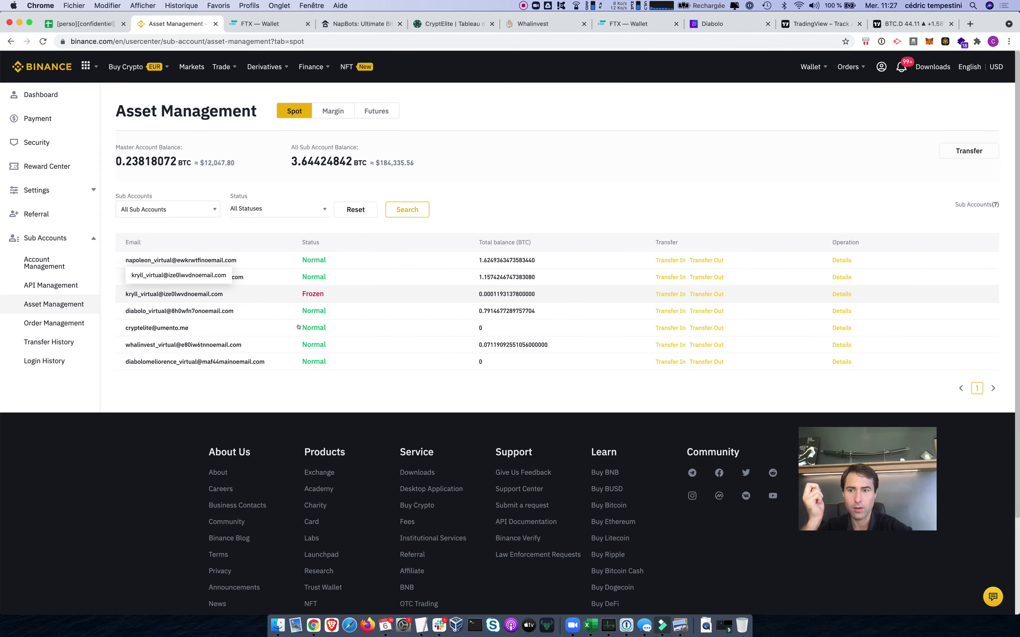
left_click(85, 25)
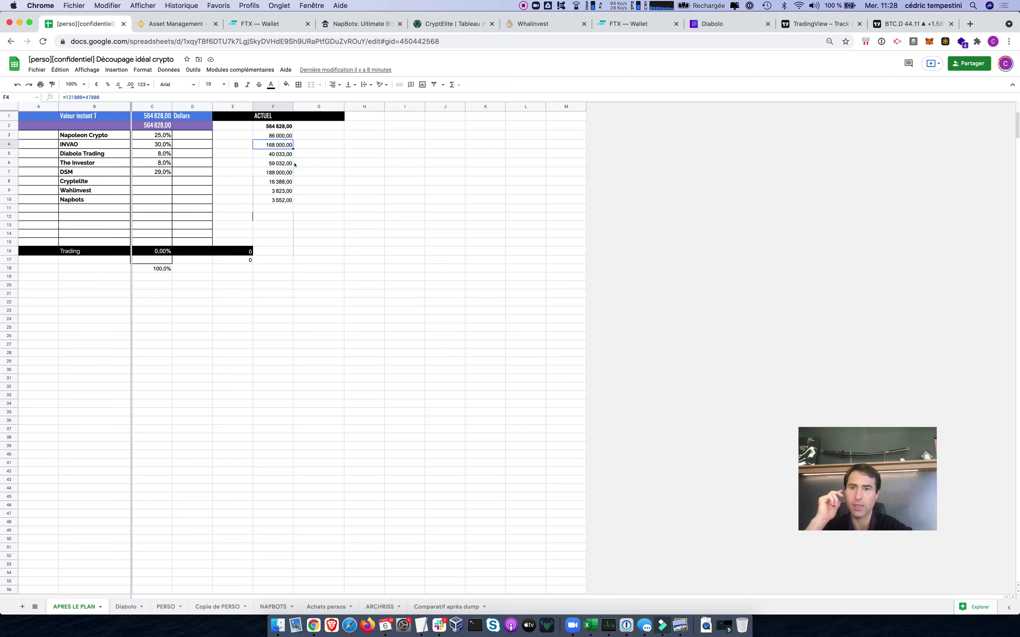
left_click(278, 24)
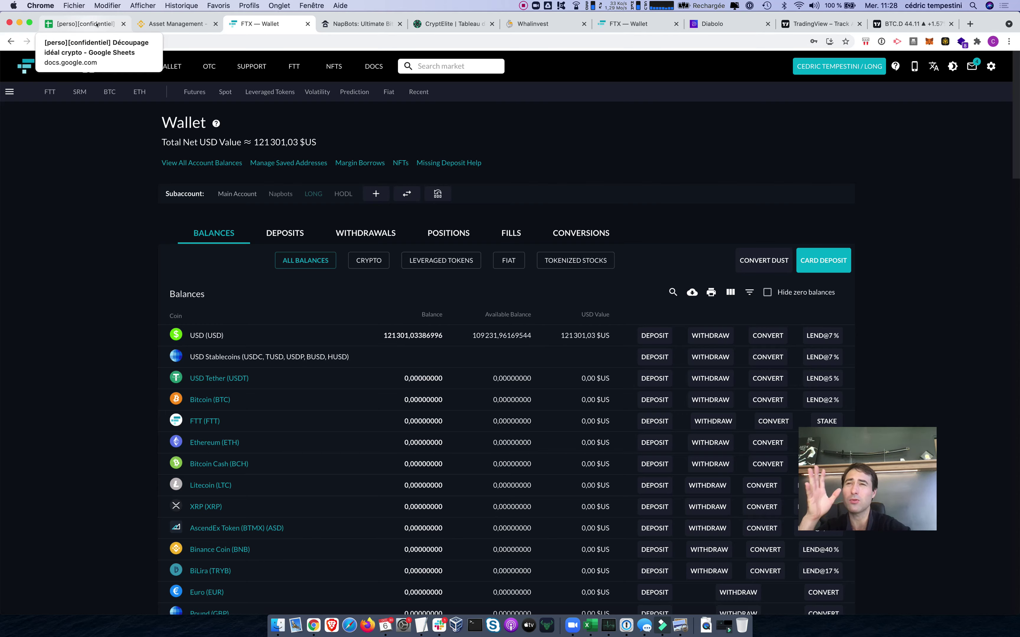
left_click(96, 24)
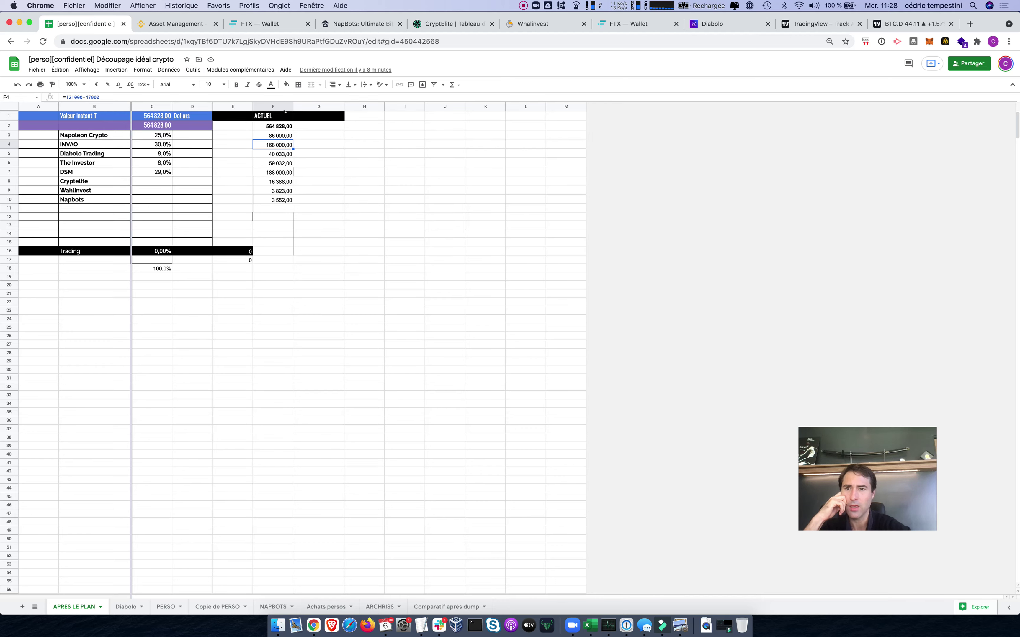
left_click(287, 27)
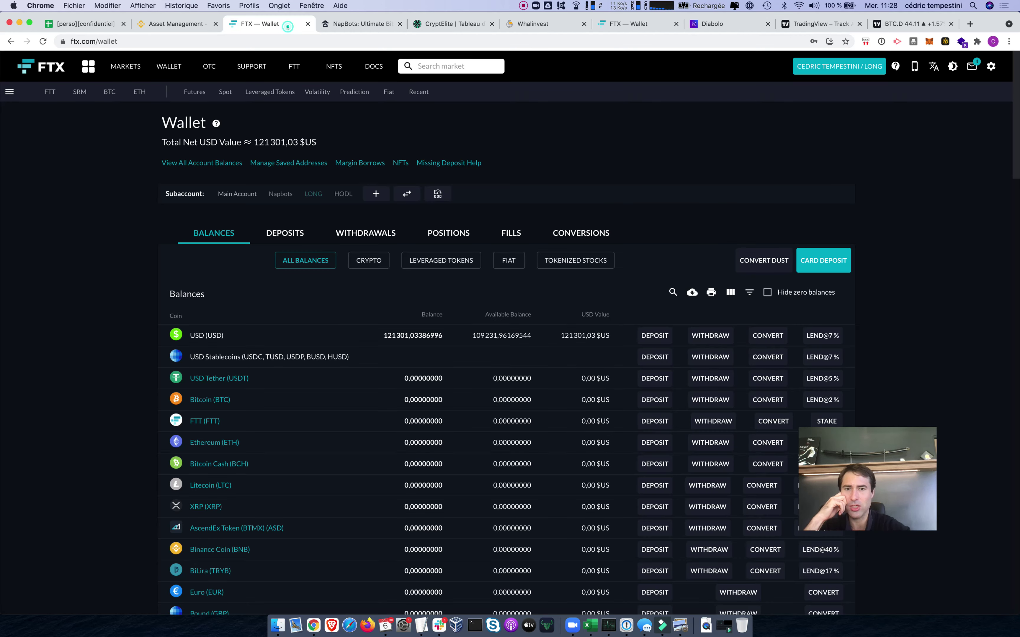
left_click(84, 26)
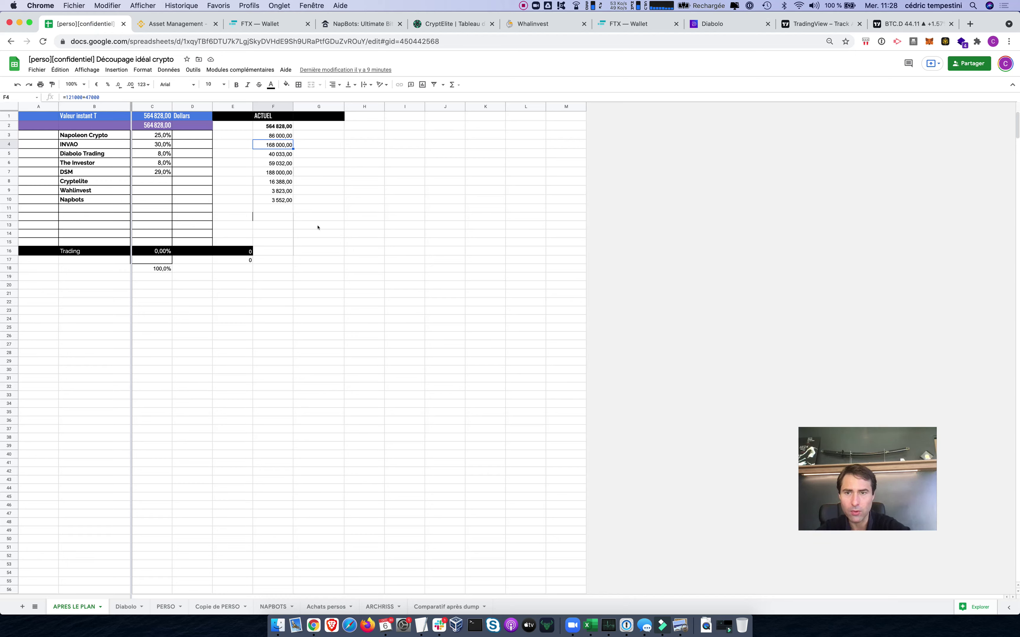
Step: Go down the ACTUEL column to Napbots in F10, and review the NapBots dashboard's overview, current positions and exchanges
key("Down")
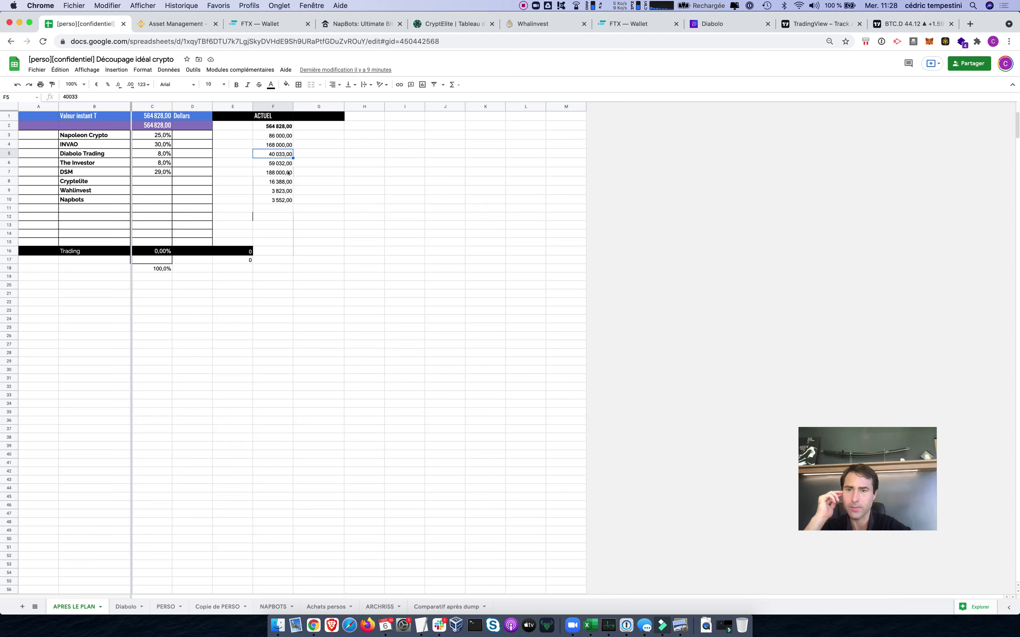
key("Down")
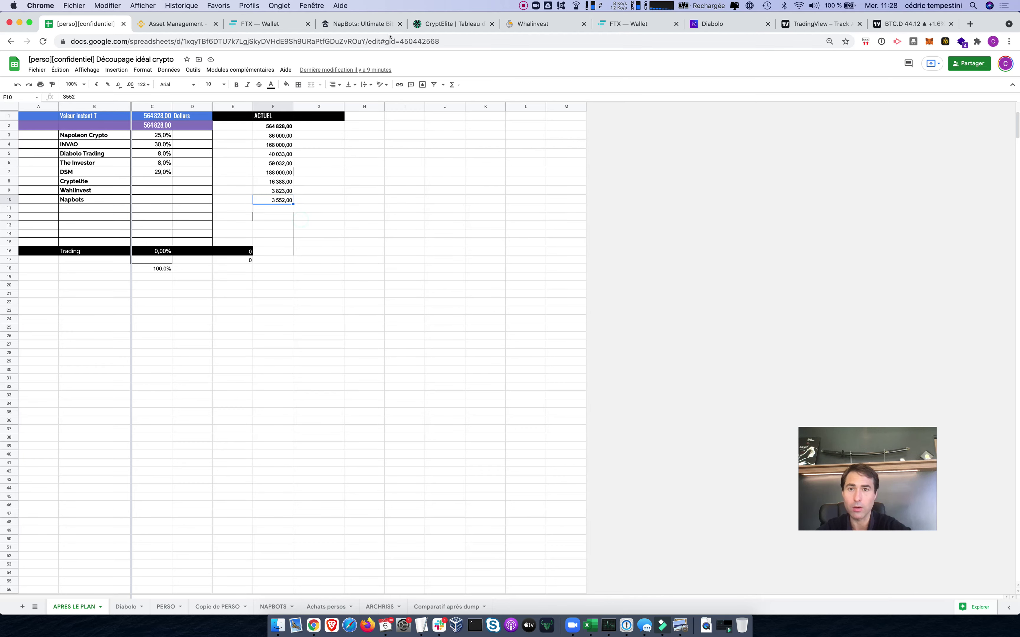
left_click(354, 25)
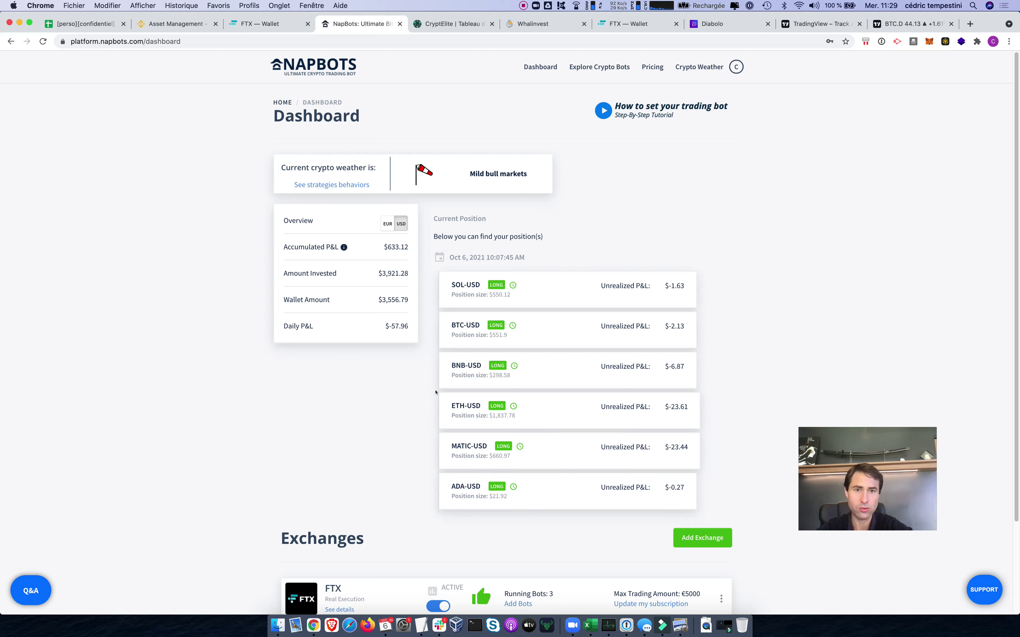
scroll(436, 392, "down", 3)
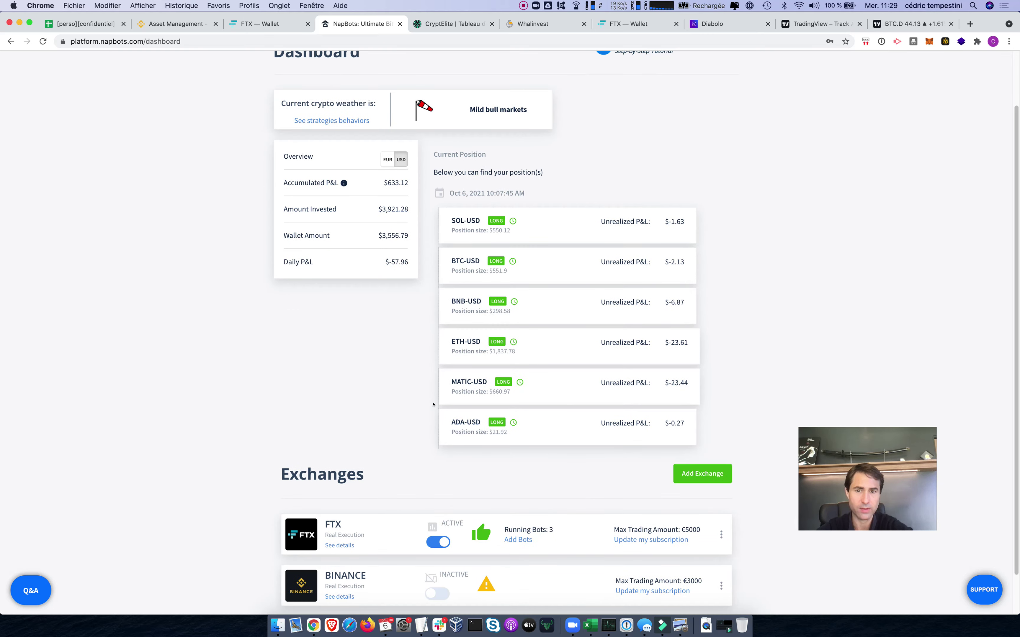
scroll(456, 367, "down", 2)
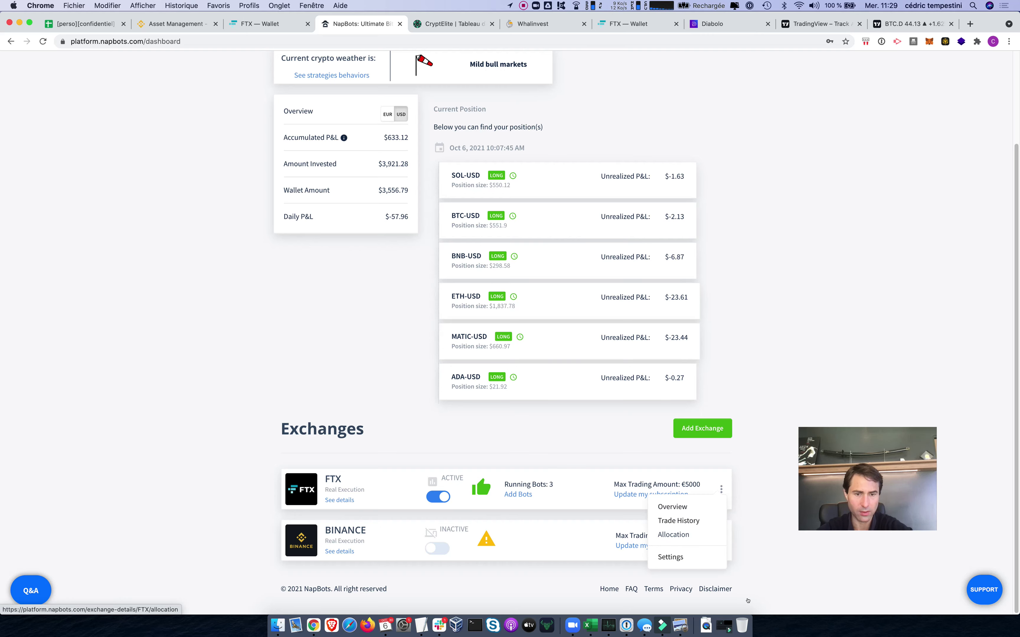
Step: Open the FTX exchange's allocation in NapBots and review the leverage setting and the percentage assigned to each bot
left_click(673, 534)
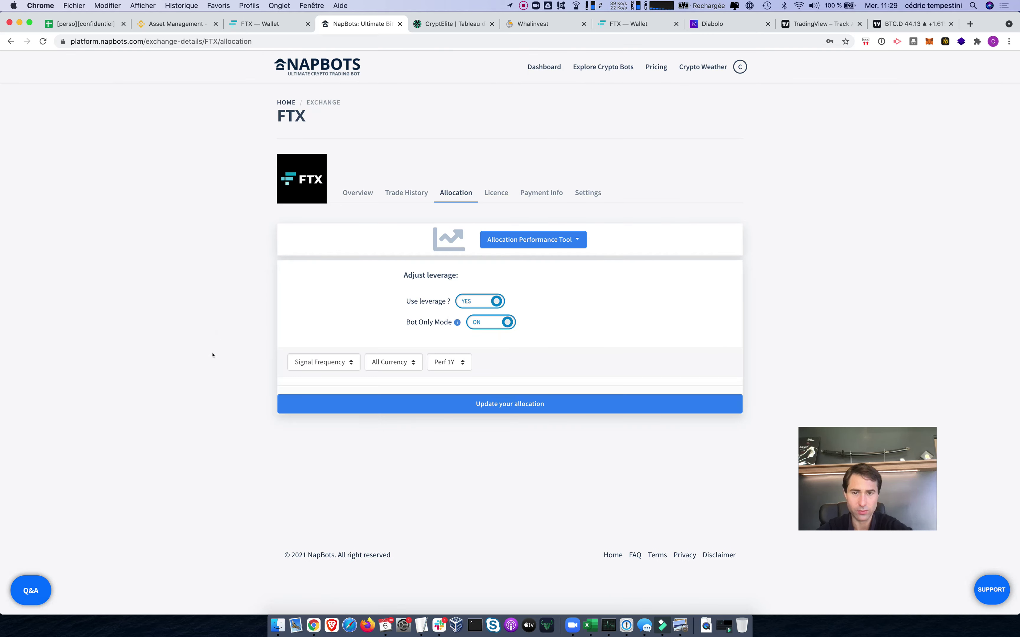
scroll(209, 371, "down", 5)
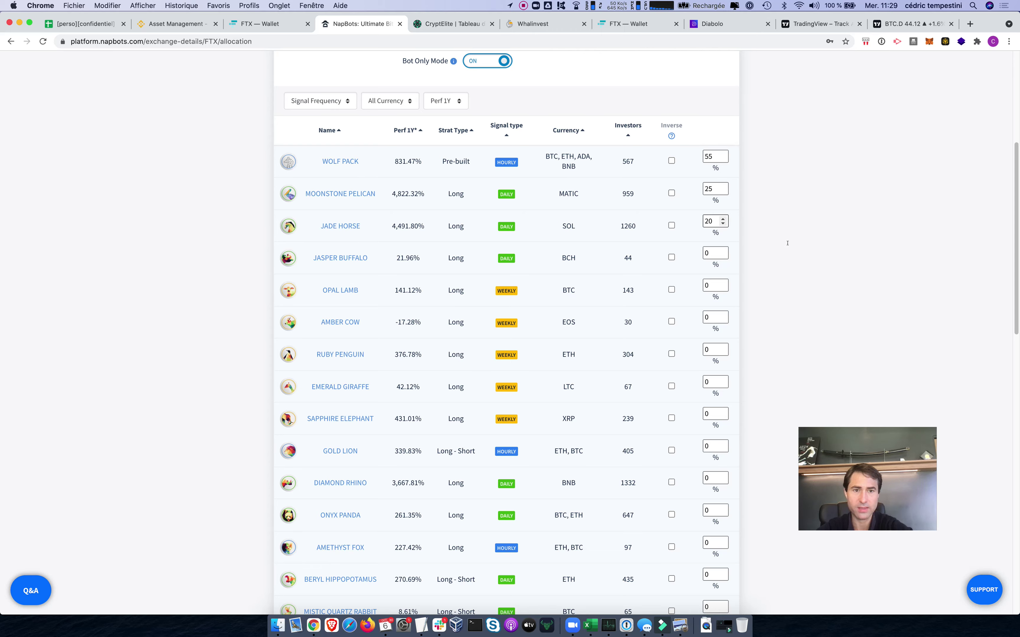
scroll(785, 244, "down", 8)
scroll(900, 300, "down", 8)
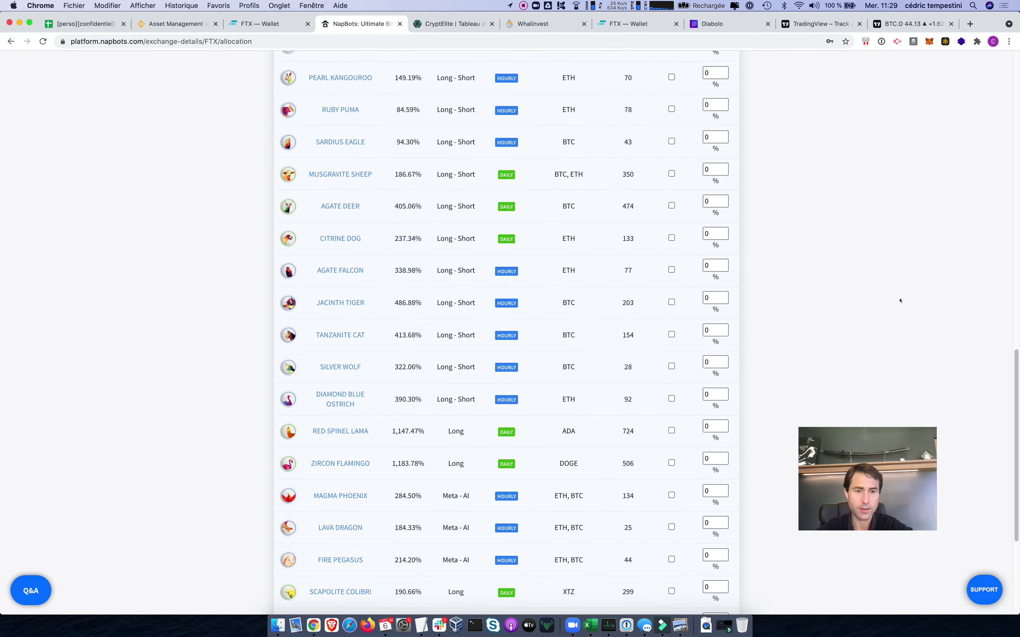
scroll(900, 300, "up", 15)
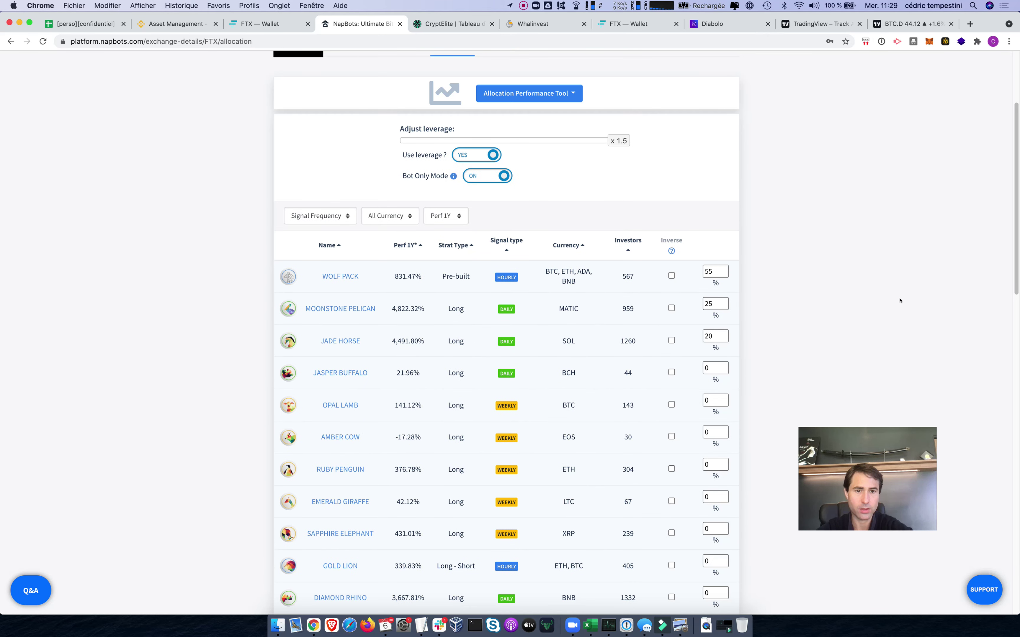
scroll(900, 300, "down", 1)
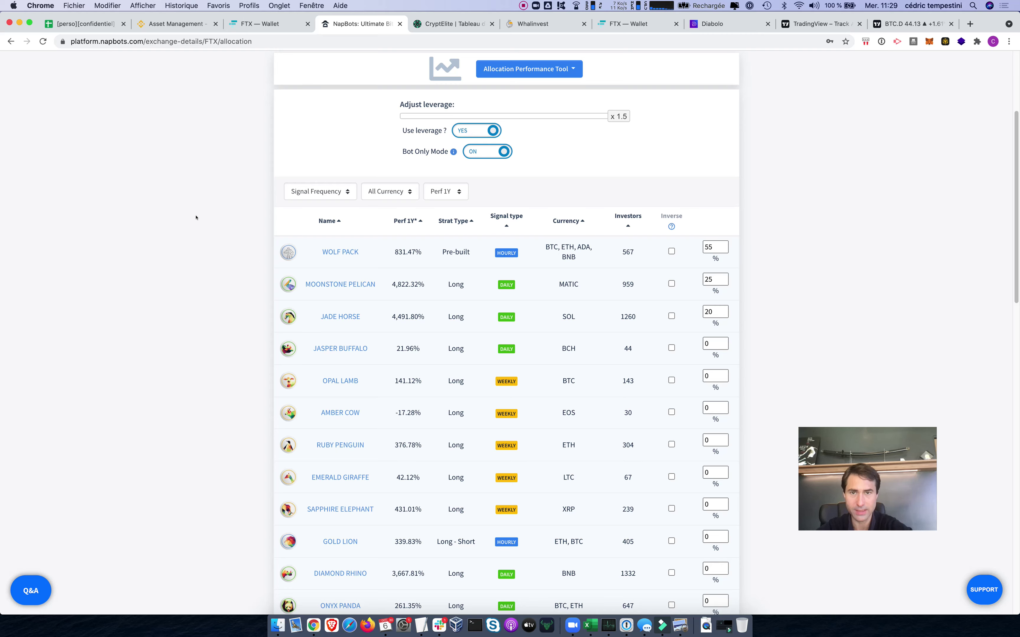
scroll(196, 217, "up", 5)
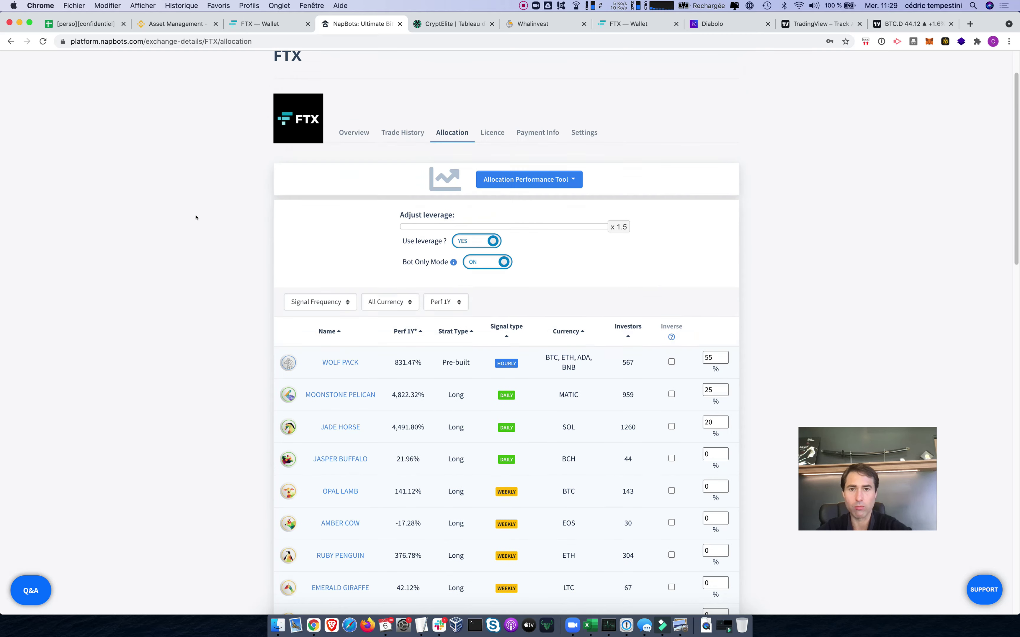
Step: Review the FTX exchange's overview in NapBots, covering wallet amounts, P&L and current positions
left_click(385, 210)
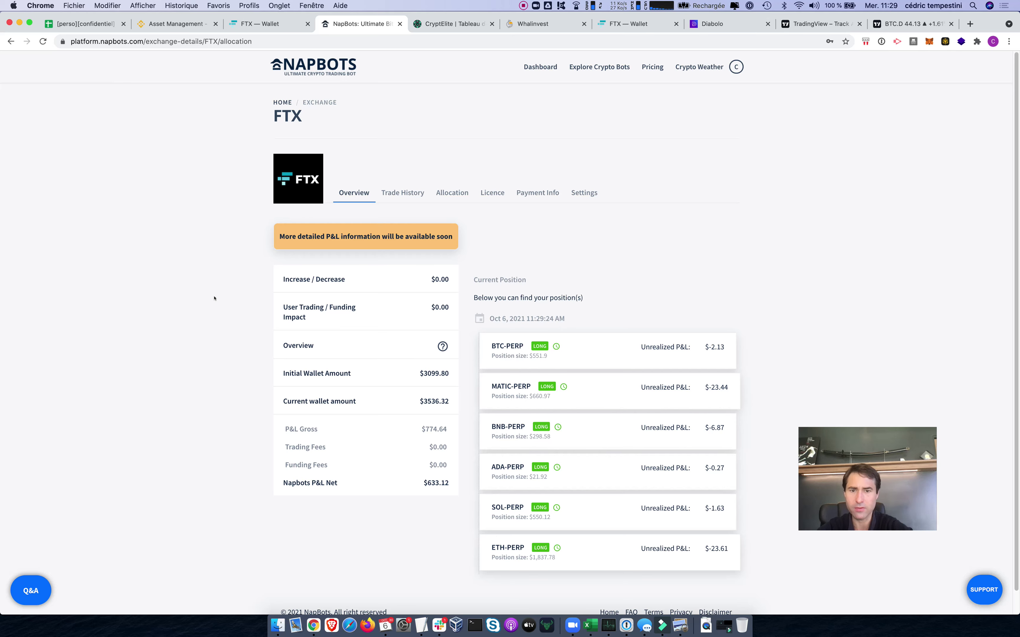
scroll(288, 345, "down", 1)
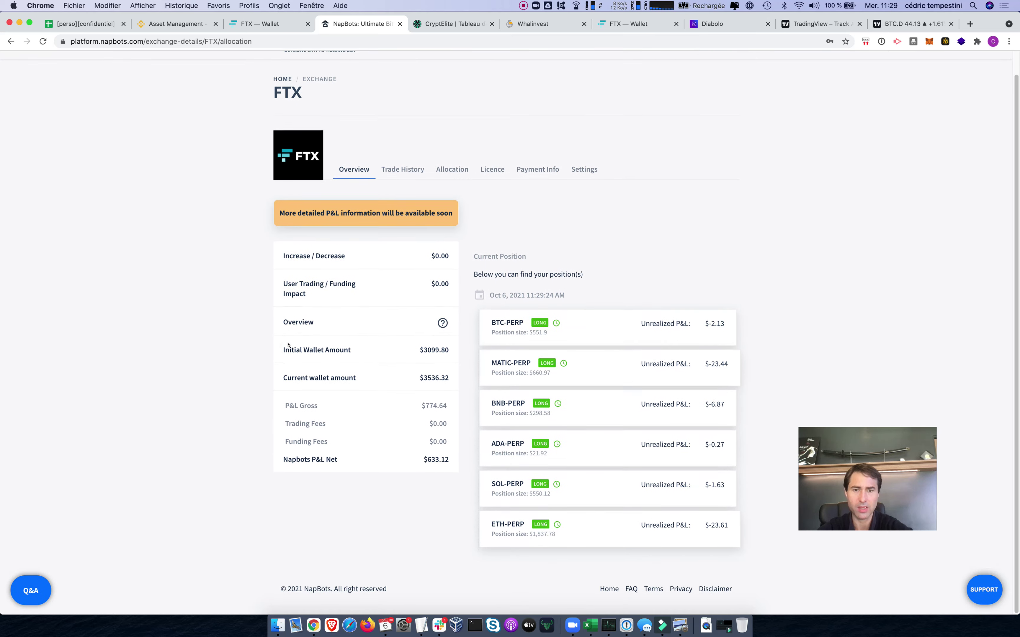
scroll(289, 345, "up", 1)
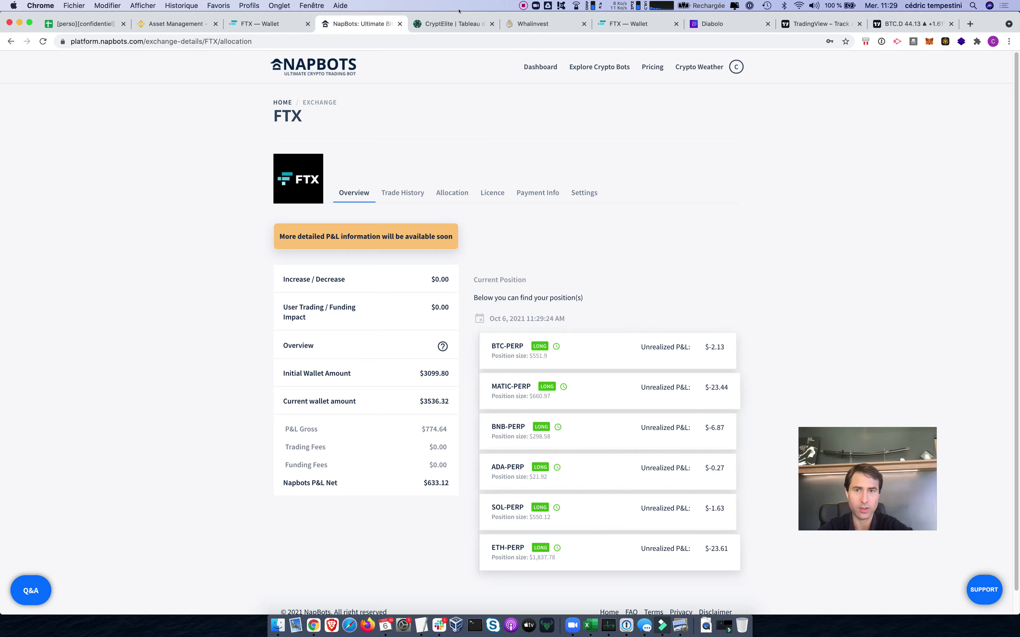
Step: Switch to the CryptElite dashboard to review its capital and performance, and to Whalinvest to review its gains, portfolio and invoice notice
left_click(487, 30)
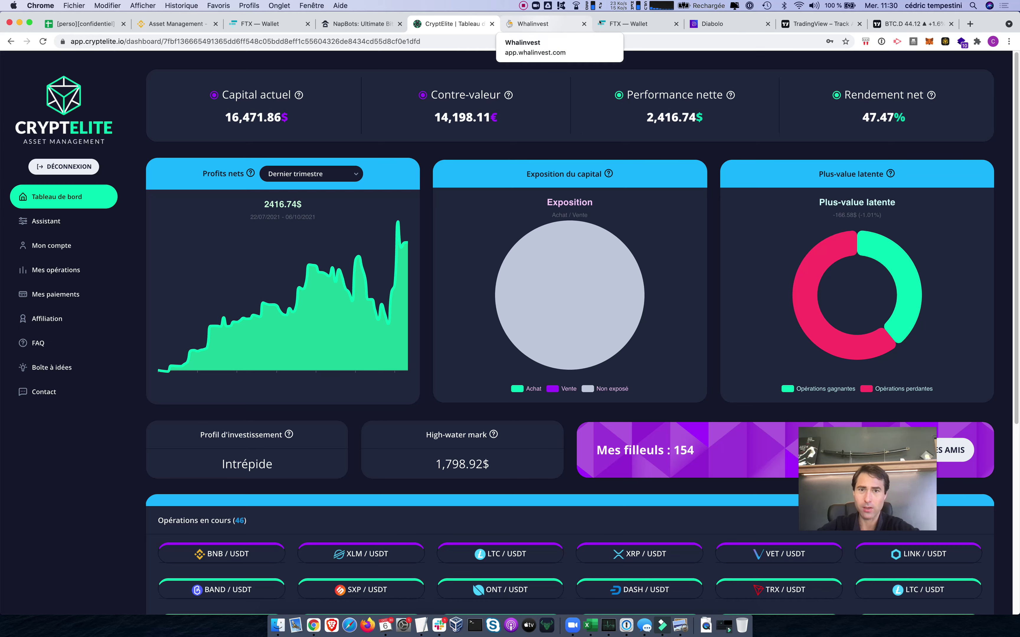
left_click(548, 24)
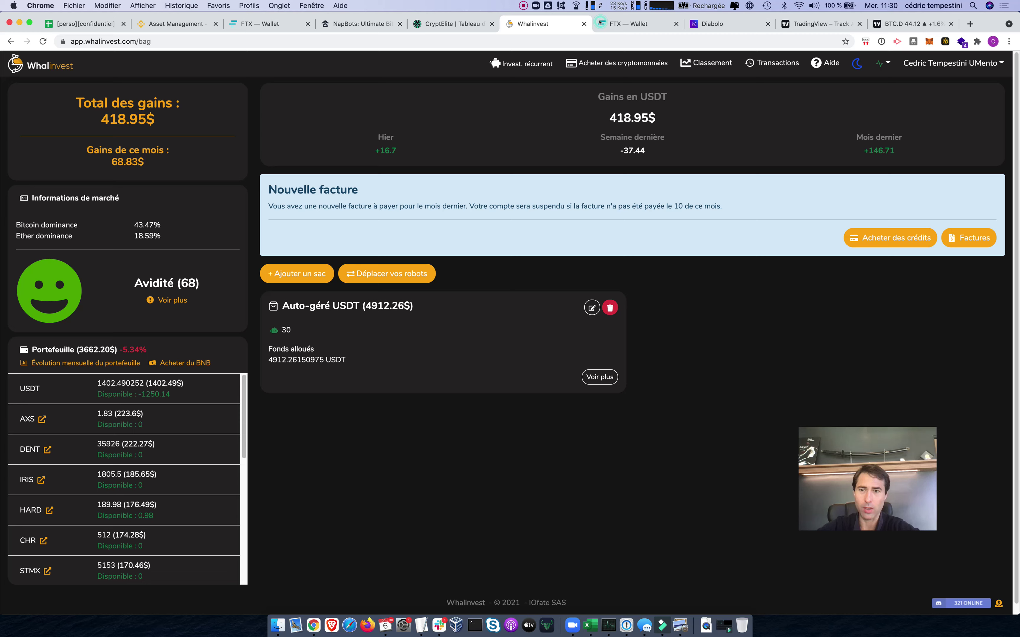
left_click(278, 281)
left_click(280, 243)
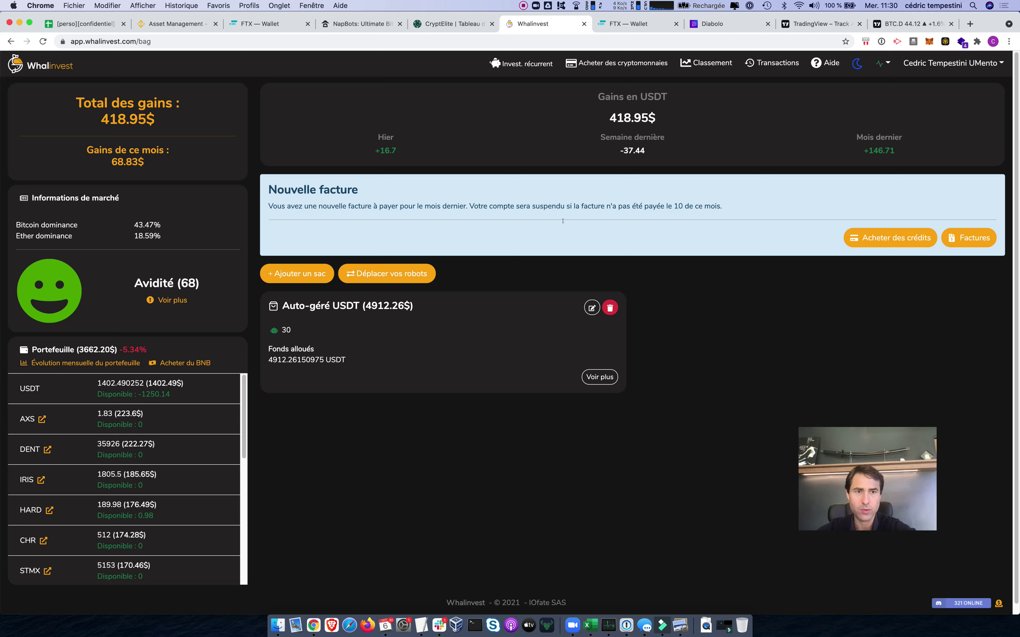
Step: Return to the portfolio spreadsheet to review the ACTUEL amounts, and check TradingView's BTCUSD overview page before going back to the spreadsheet
left_click(86, 25)
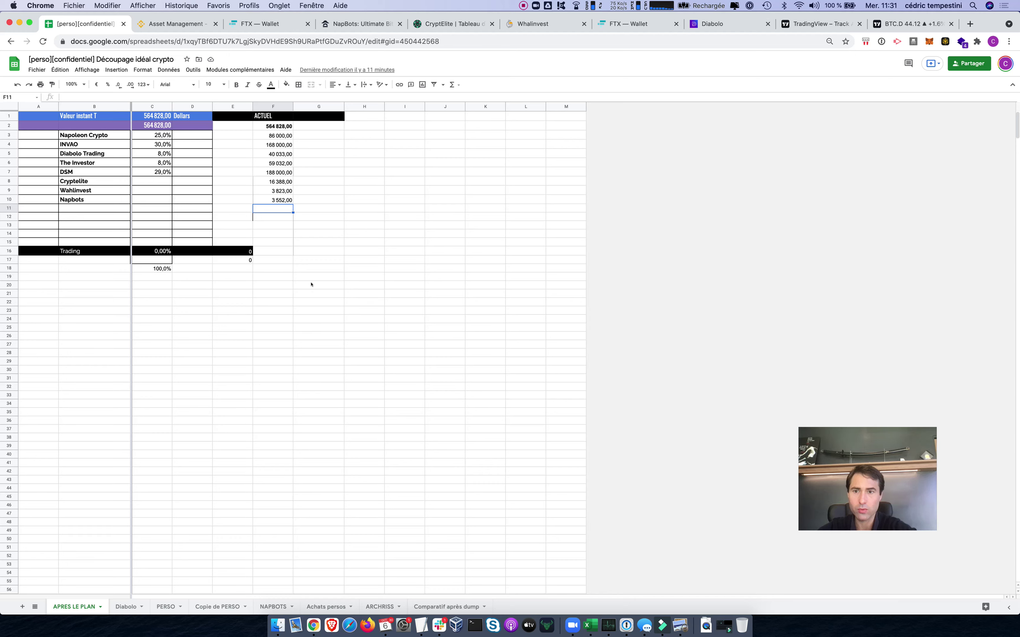
key("Down")
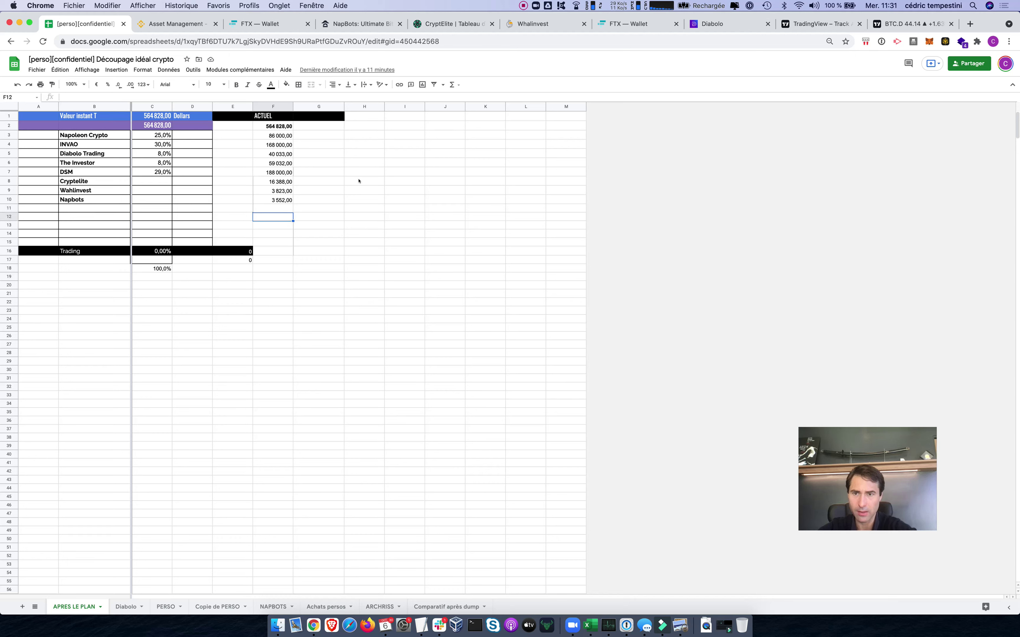
left_click(379, 164)
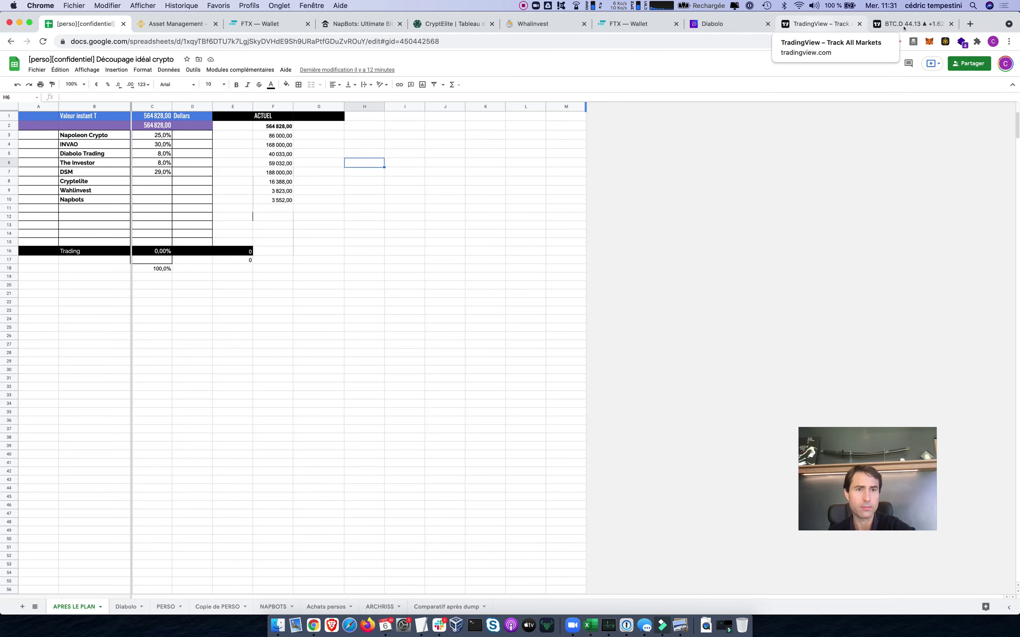
left_click(822, 24)
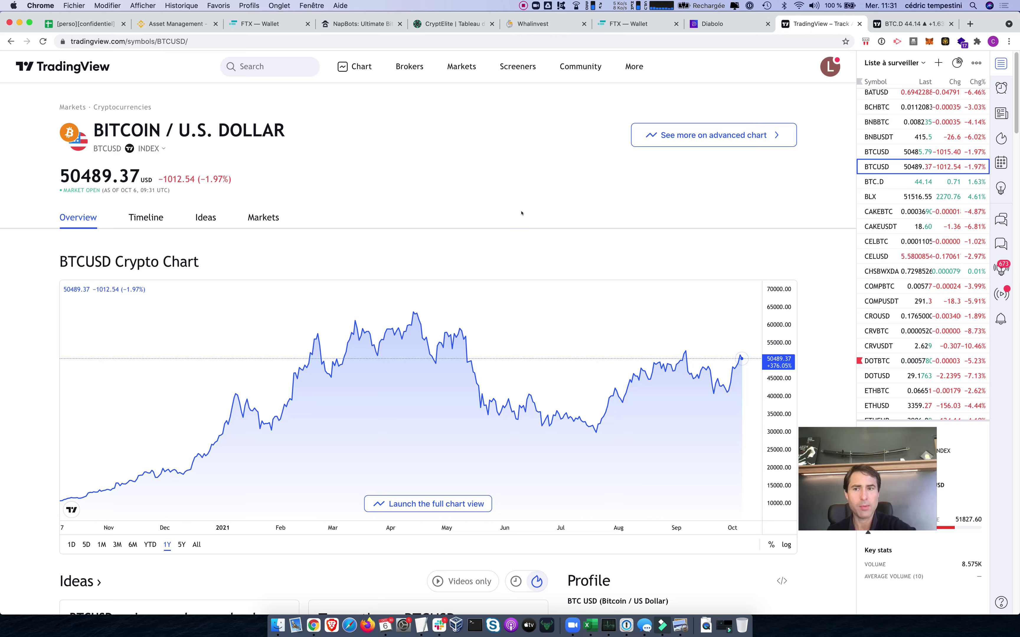
left_click(74, 27)
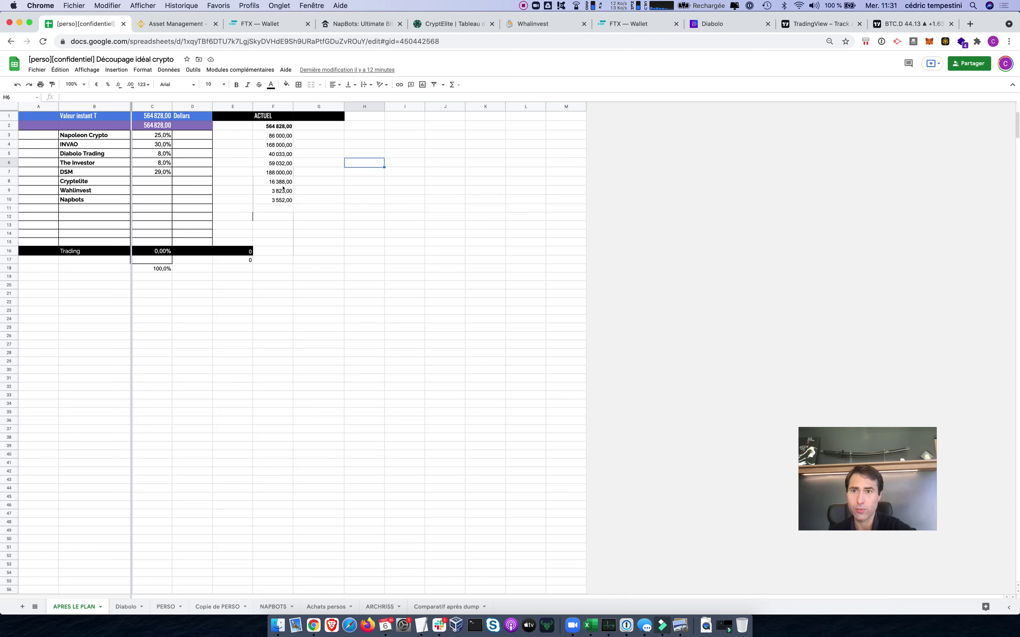
key("Down")
key("Down")
key("Down")
key("Down")
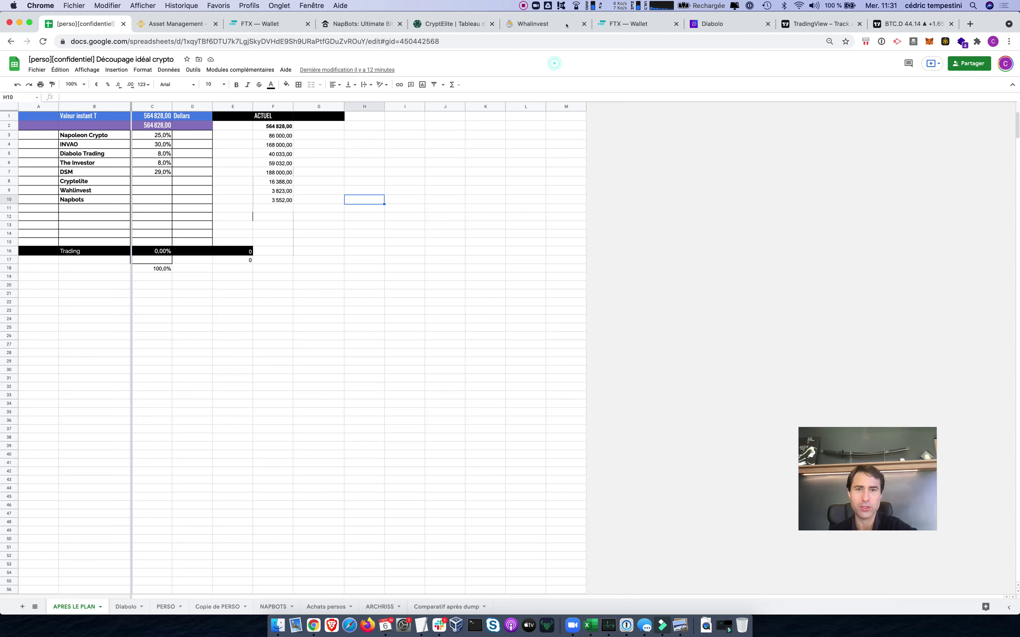
left_click(523, 5)
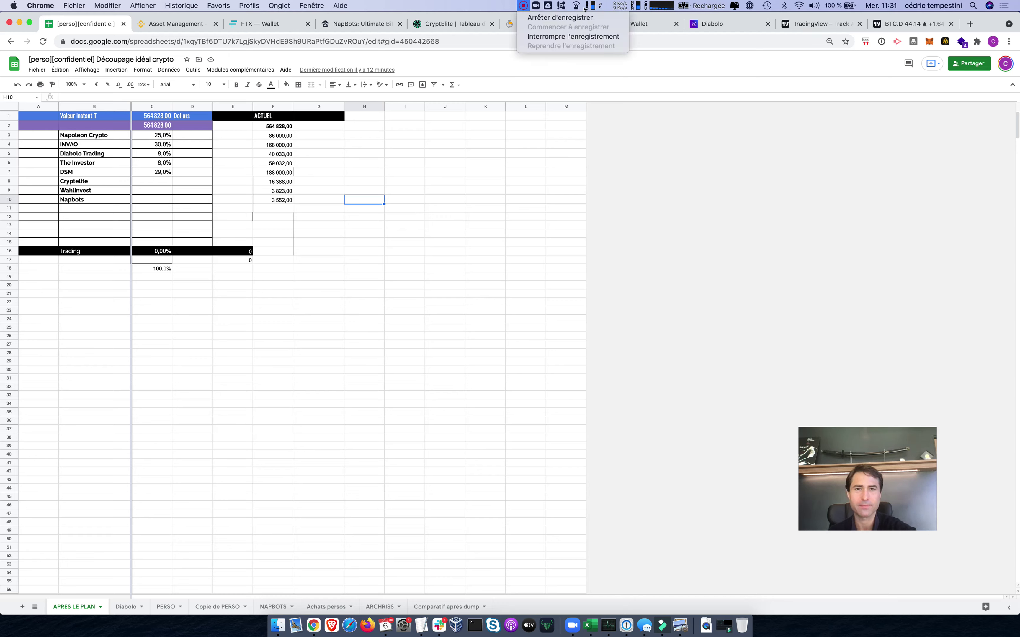